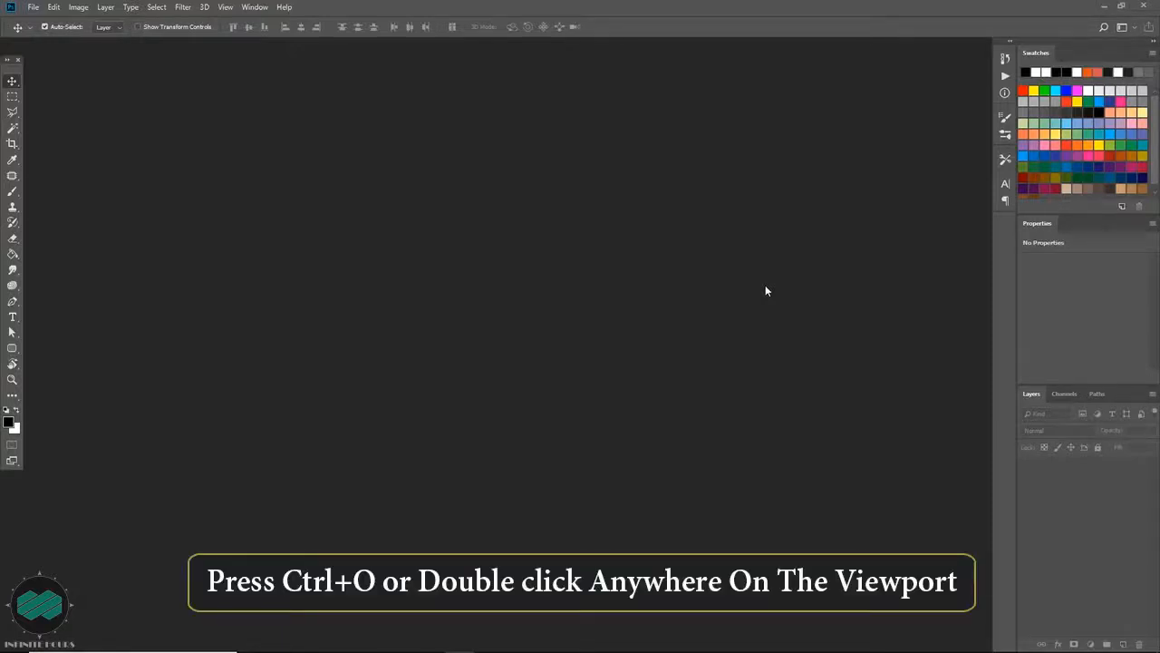
Open model.jpg and unlock its background as a regular layer named Layer 0
{"action": "key", "text": "ctrl+o"}
{"action": "double_click", "coordinate": [179, 97]}
{"action": "scroll", "coordinate": [526, 274], "scroll_direction": "up", "scroll_amount": 1}
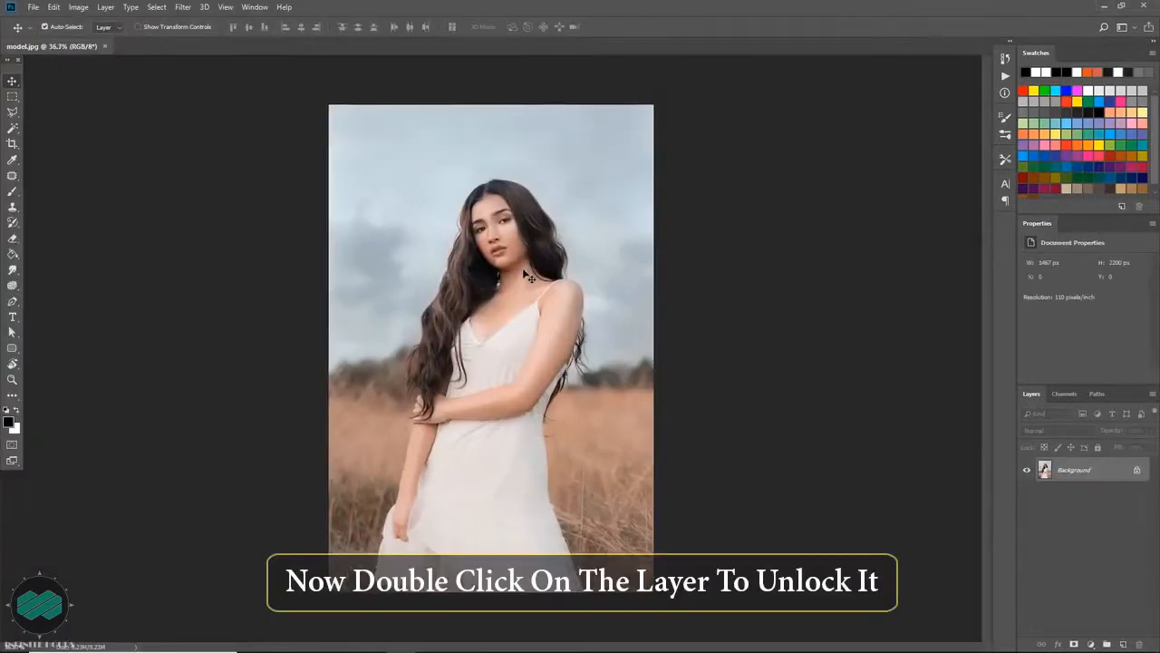
{"action": "scroll", "coordinate": [522, 267], "scroll_direction": "up", "scroll_amount": 3}
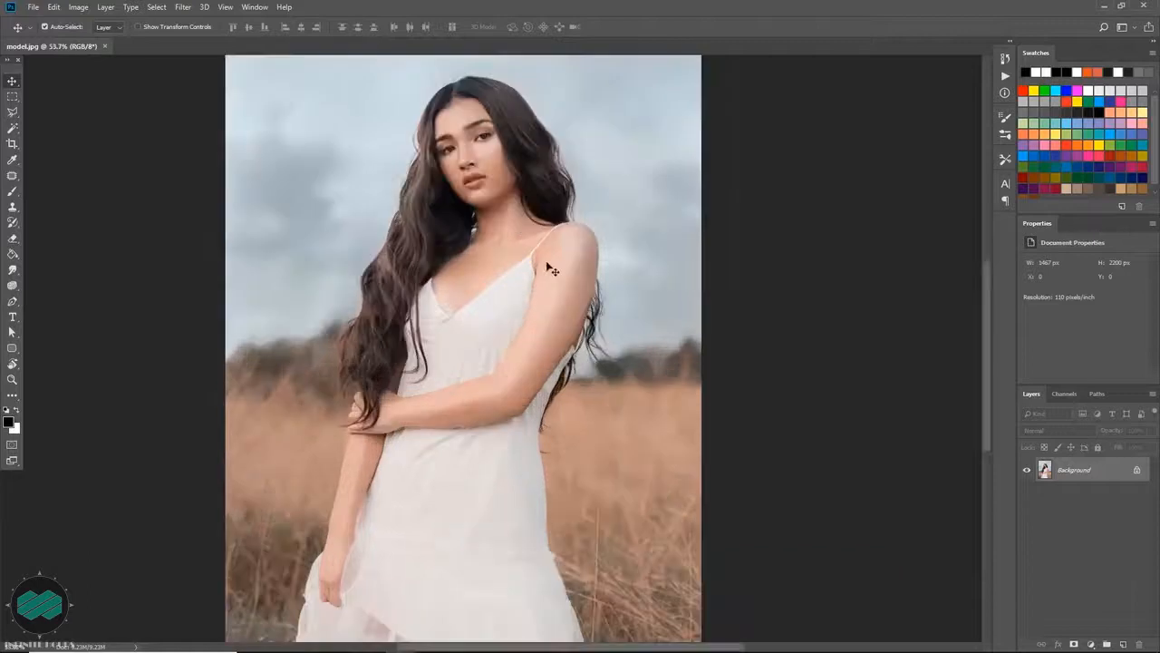
{"action": "double_click", "coordinate": [1128, 466]}
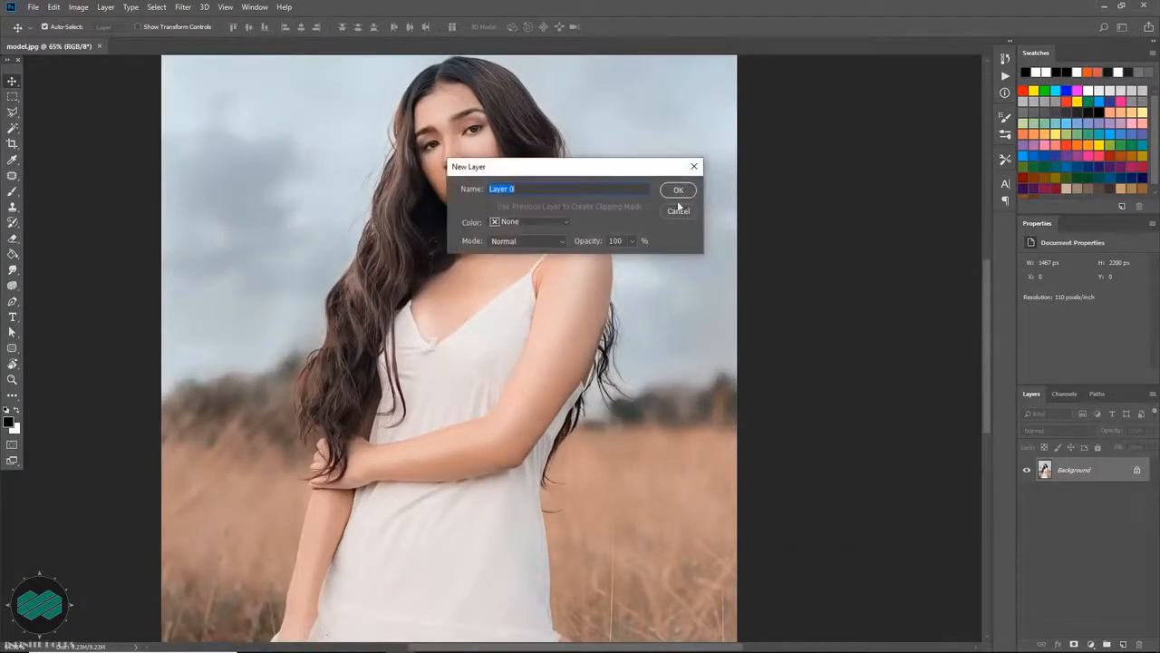
{"action": "key", "text": "Return"}
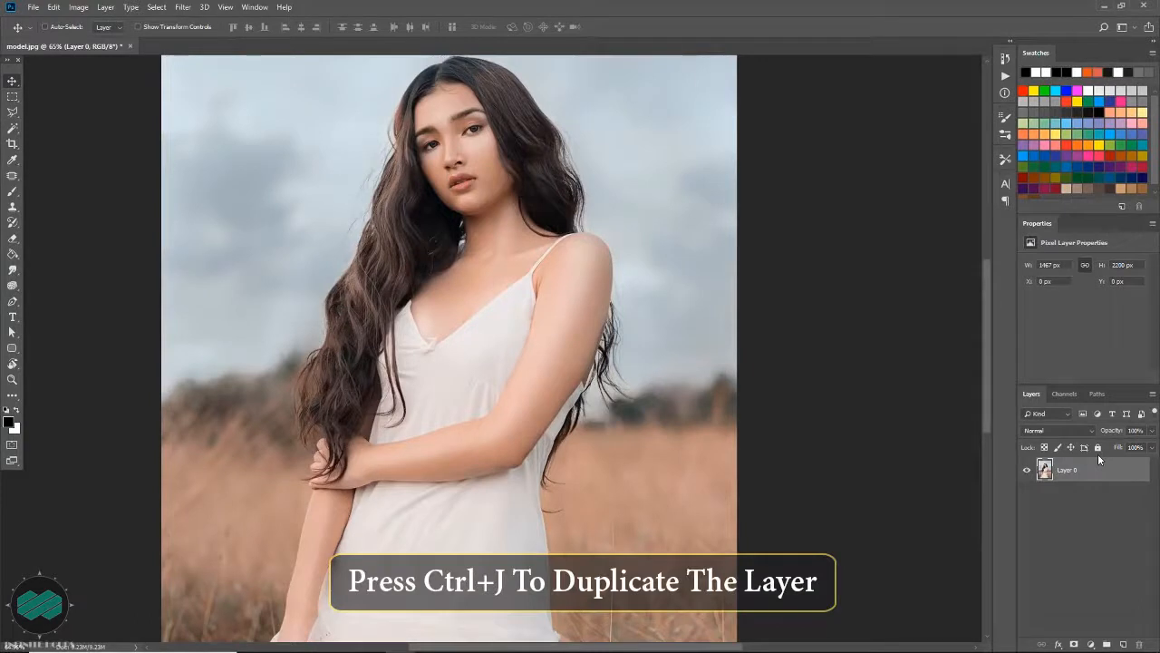
Duplicate Layer 0, hide the original and make the copy the active layer
{"action": "key", "text": "ctrl+j"}
{"action": "left_click", "coordinate": [1099, 496]}
{"action": "left_click", "coordinate": [1027, 495]}
{"action": "left_click", "coordinate": [1103, 472]}
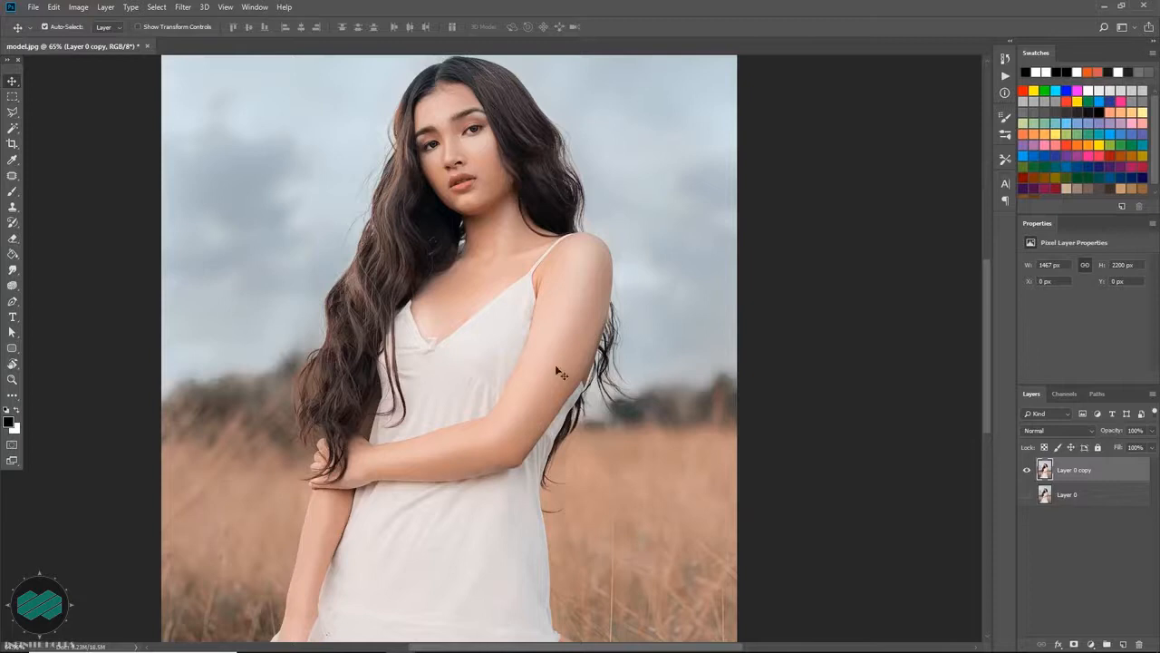
Choose the Pen tool in Shape mode and set its path operation to Combine Shapes
{"action": "scroll", "coordinate": [559, 373], "scroll_direction": "up", "scroll_amount": 3}
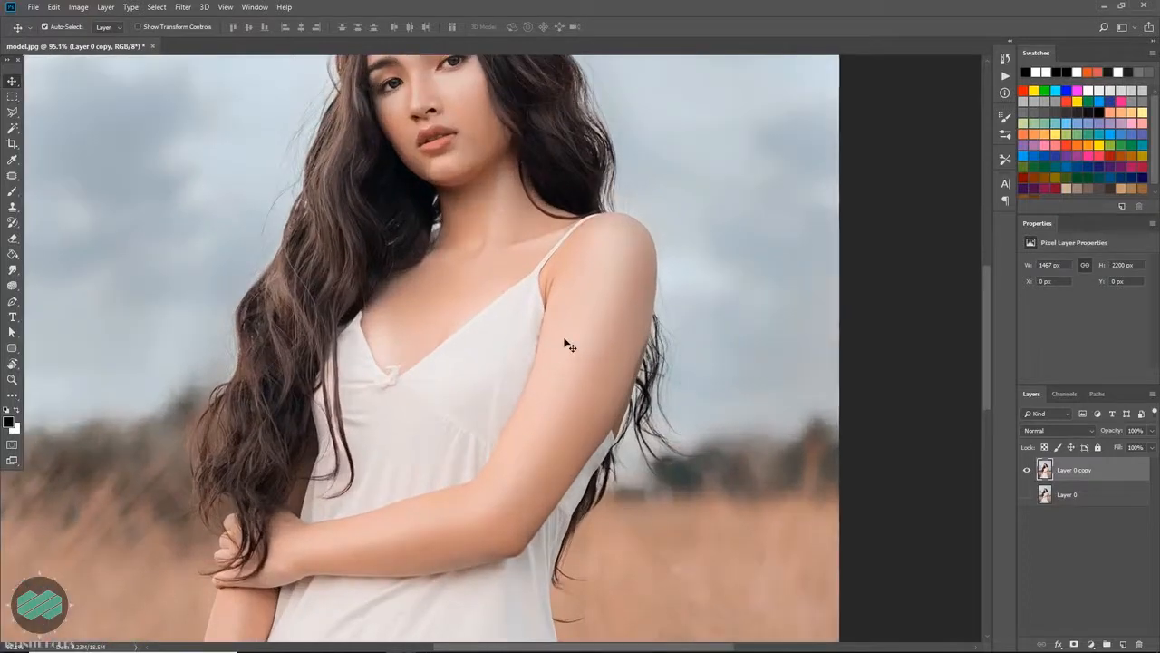
{"action": "key", "text": "p"}
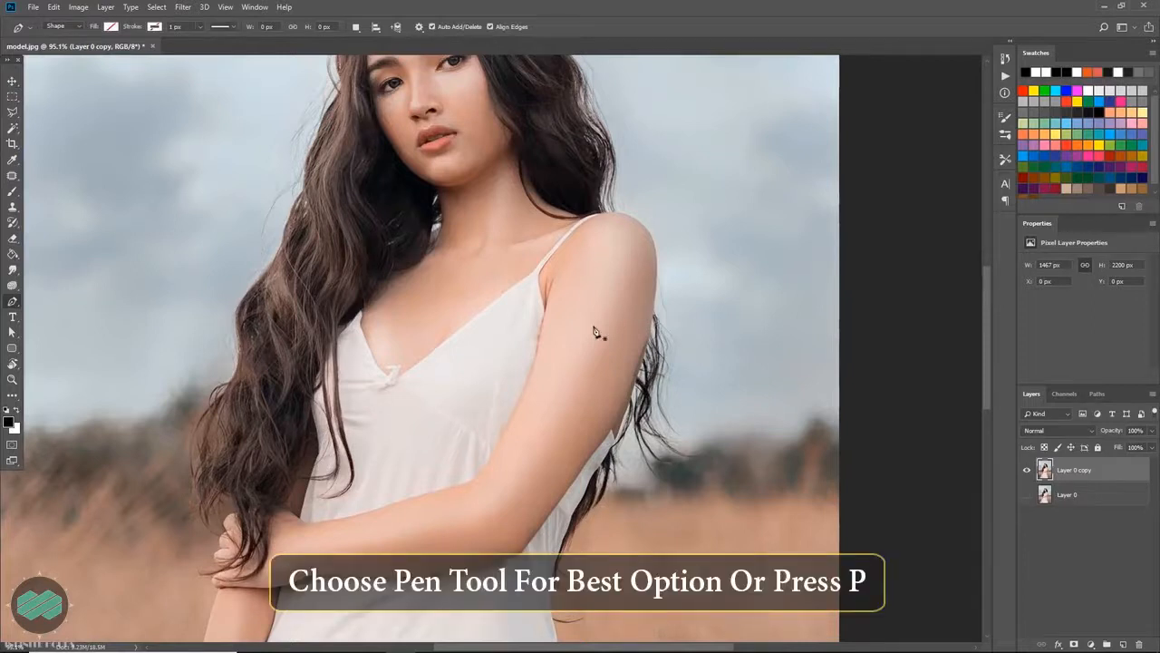
{"action": "scroll", "coordinate": [596, 331], "scroll_direction": "up", "scroll_amount": 1}
{"action": "right_click", "coordinate": [12, 301]}
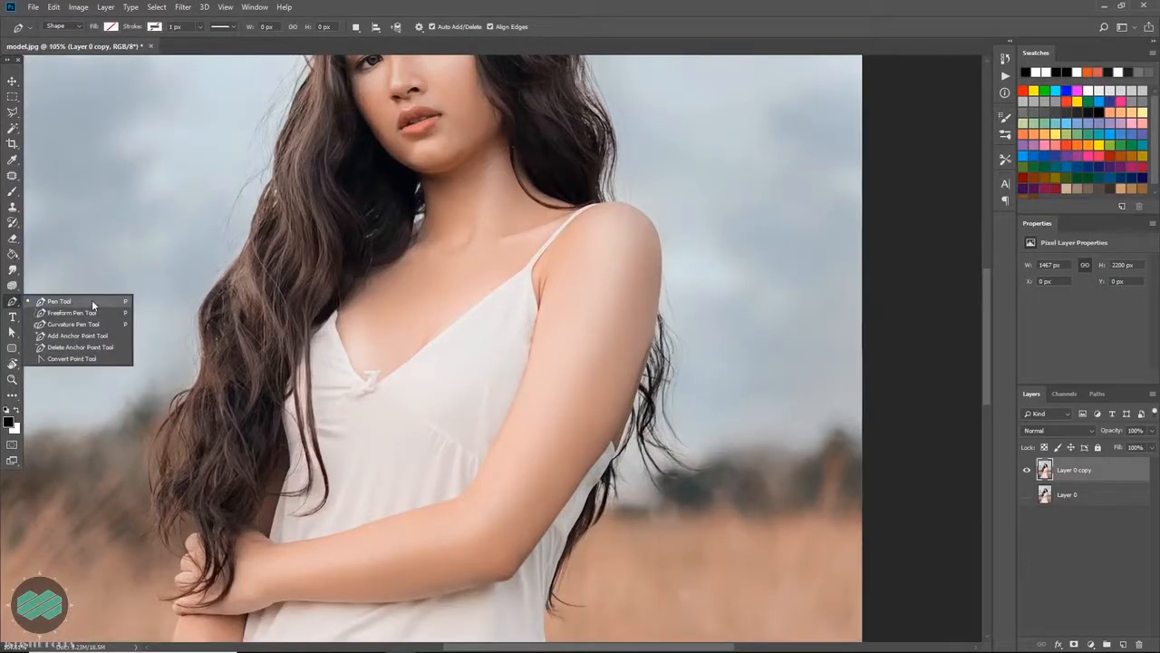
{"action": "left_click", "coordinate": [91, 301]}
{"action": "scroll", "coordinate": [643, 251], "scroll_direction": "up", "scroll_amount": 2}
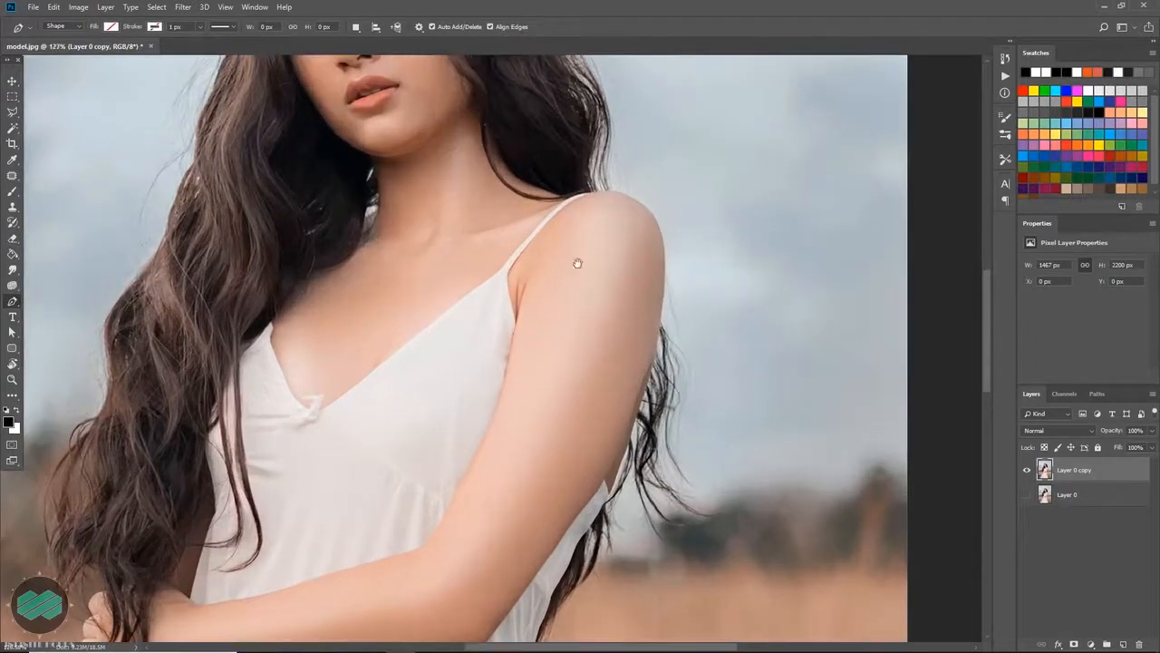
{"action": "scroll", "coordinate": [598, 263], "scroll_direction": "up", "scroll_amount": 4}
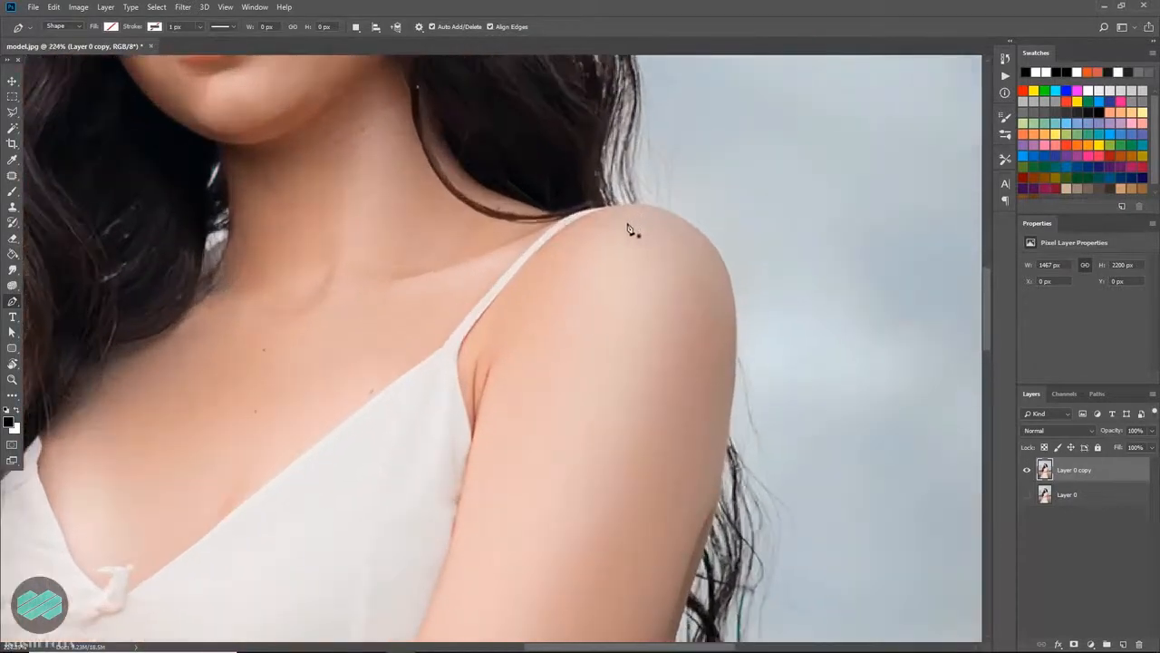
{"action": "scroll", "coordinate": [625, 227], "scroll_direction": "up", "scroll_amount": 3}
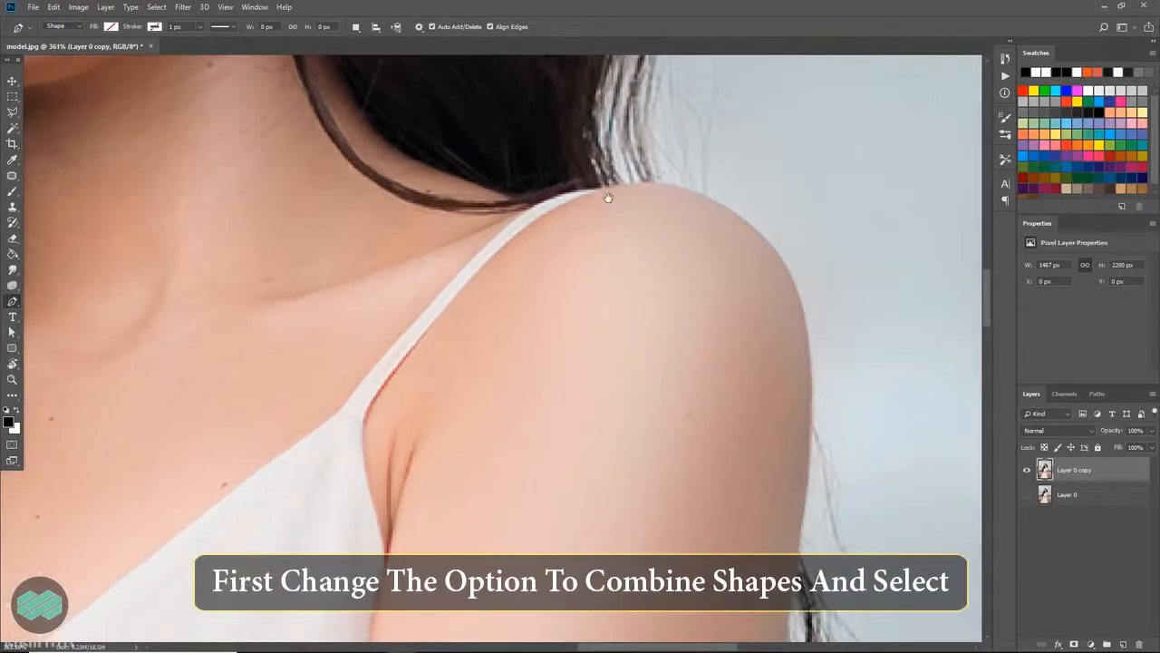
{"action": "left_click", "coordinate": [356, 27]}
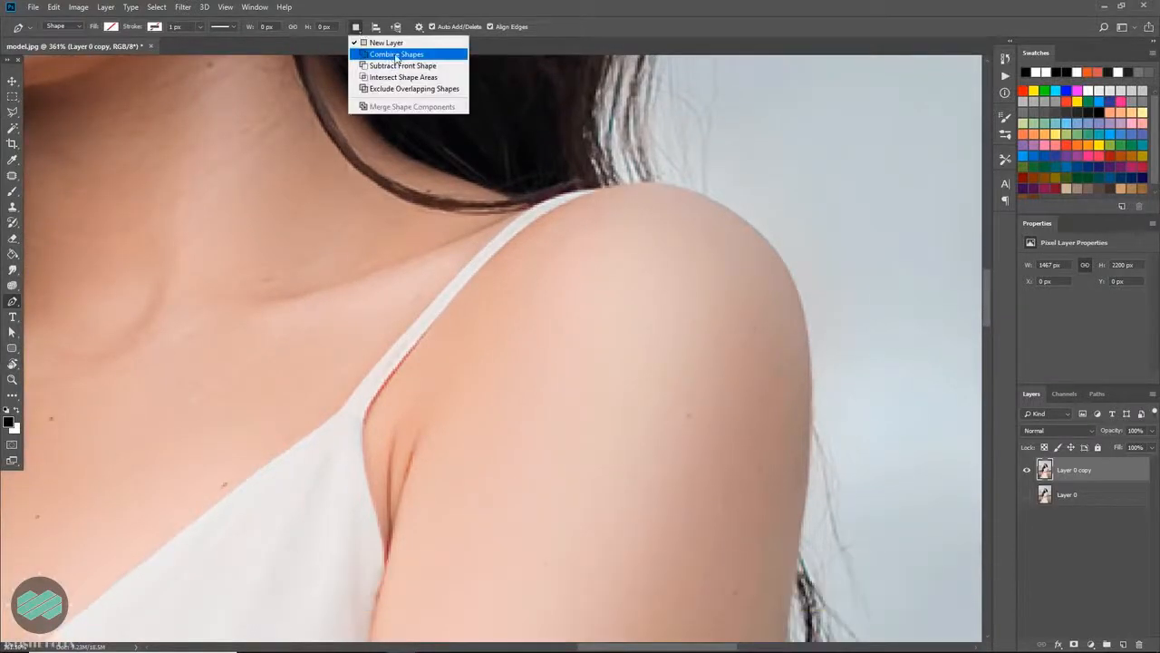
{"action": "left_click", "coordinate": [442, 57]}
Start a path where the strap meets the shoulder and trace the strap's arm-side edge down past the armhole
{"action": "left_click", "coordinate": [613, 177]}
{"action": "left_click_drag", "start_coordinate": [541, 212], "coordinate": [529, 218]}
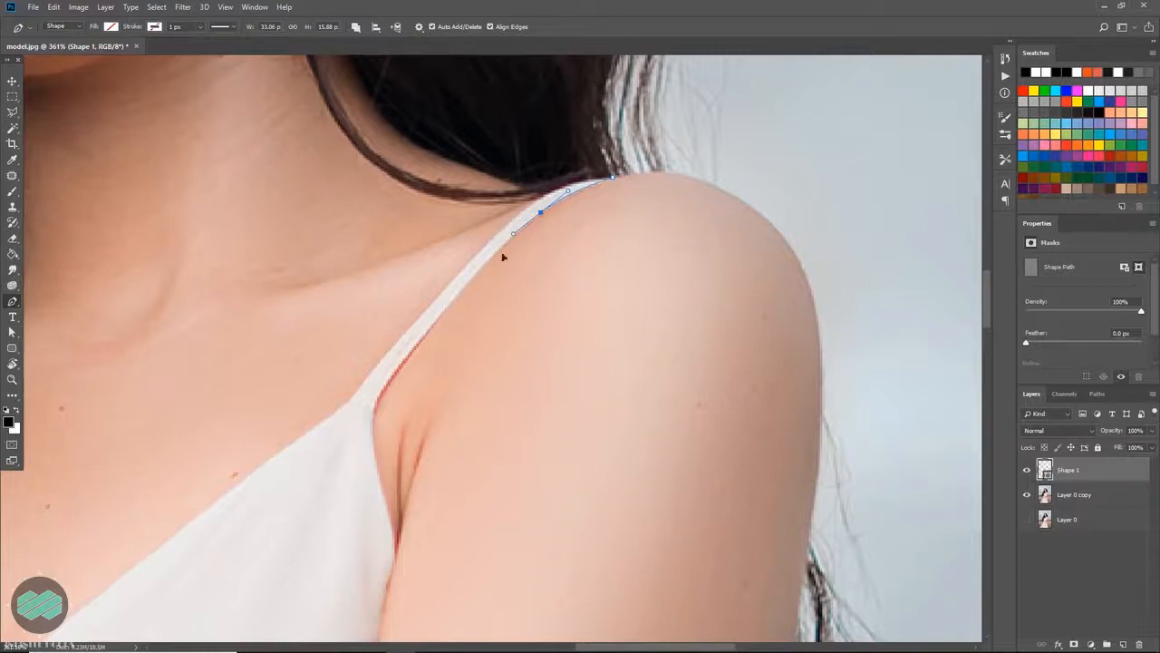
{"action": "scroll", "coordinate": [459, 305], "scroll_direction": "up", "scroll_amount": 1}
{"action": "left_click_drag", "start_coordinate": [442, 311], "coordinate": [416, 344]}
{"action": "scroll", "coordinate": [453, 309], "scroll_direction": "up", "scroll_amount": 1}
{"action": "left_click_drag", "start_coordinate": [470, 275], "coordinate": [509, 71]}
{"action": "left_click_drag", "start_coordinate": [385, 335], "coordinate": [383, 272]}
{"action": "left_click", "coordinate": [404, 369]}
{"action": "left_click_drag", "start_coordinate": [404, 368], "coordinate": [438, 184]}
{"action": "left_click_drag", "start_coordinate": [409, 323], "coordinate": [402, 354]}
{"action": "left_click_drag", "start_coordinate": [390, 409], "coordinate": [546, 155]}
Continue the path down the dress along the inner elbow and the forearm's upper edge towards the long hair
{"action": "scroll", "coordinate": [380, 440], "scroll_direction": "down", "scroll_amount": 2}
{"action": "left_click_drag", "start_coordinate": [489, 321], "coordinate": [798, 207]}
{"action": "scroll", "coordinate": [466, 378], "scroll_direction": "down", "scroll_amount": 2}
{"action": "left_click", "coordinate": [459, 411]}
{"action": "left_click_drag", "start_coordinate": [701, 323], "coordinate": [685, 332]}
{"action": "left_click_drag", "start_coordinate": [487, 380], "coordinate": [422, 398]}
{"action": "left_click_drag", "start_coordinate": [694, 327], "coordinate": [671, 337]}
{"action": "left_click_drag", "start_coordinate": [431, 402], "coordinate": [560, 385]}
{"action": "scroll", "coordinate": [557, 389], "scroll_direction": "up", "scroll_amount": 3}
{"action": "left_click_drag", "start_coordinate": [375, 438], "coordinate": [316, 448]}
{"action": "left_click_drag", "start_coordinate": [451, 426], "coordinate": [459, 420]}
{"action": "left_click_drag", "start_coordinate": [641, 353], "coordinate": [652, 351]}
{"action": "left_click_drag", "start_coordinate": [247, 467], "coordinate": [477, 411]}
Trace the dress's edge upward along the long hair to the neckline's peak beside it
{"action": "scroll", "coordinate": [524, 406], "scroll_direction": "up", "scroll_amount": 2}
{"action": "left_click", "coordinate": [407, 430]}
{"action": "left_click", "coordinate": [374, 402]}
{"action": "left_click_drag", "start_coordinate": [413, 212], "coordinate": [429, 160]}
{"action": "left_click_drag", "start_coordinate": [472, 74], "coordinate": [440, 342]}
{"action": "left_click_drag", "start_coordinate": [421, 143], "coordinate": [417, 466]}
{"action": "scroll", "coordinate": [417, 466], "scroll_direction": "down", "scroll_amount": 2}
{"action": "left_click", "coordinate": [399, 462]}
{"action": "left_click_drag", "start_coordinate": [412, 414], "coordinate": [444, 354]}
{"action": "scroll", "coordinate": [432, 390], "scroll_direction": "up", "scroll_amount": 2}
{"action": "scroll", "coordinate": [441, 319], "scroll_direction": "down", "scroll_amount": 2}
{"action": "left_click", "coordinate": [599, 159]}
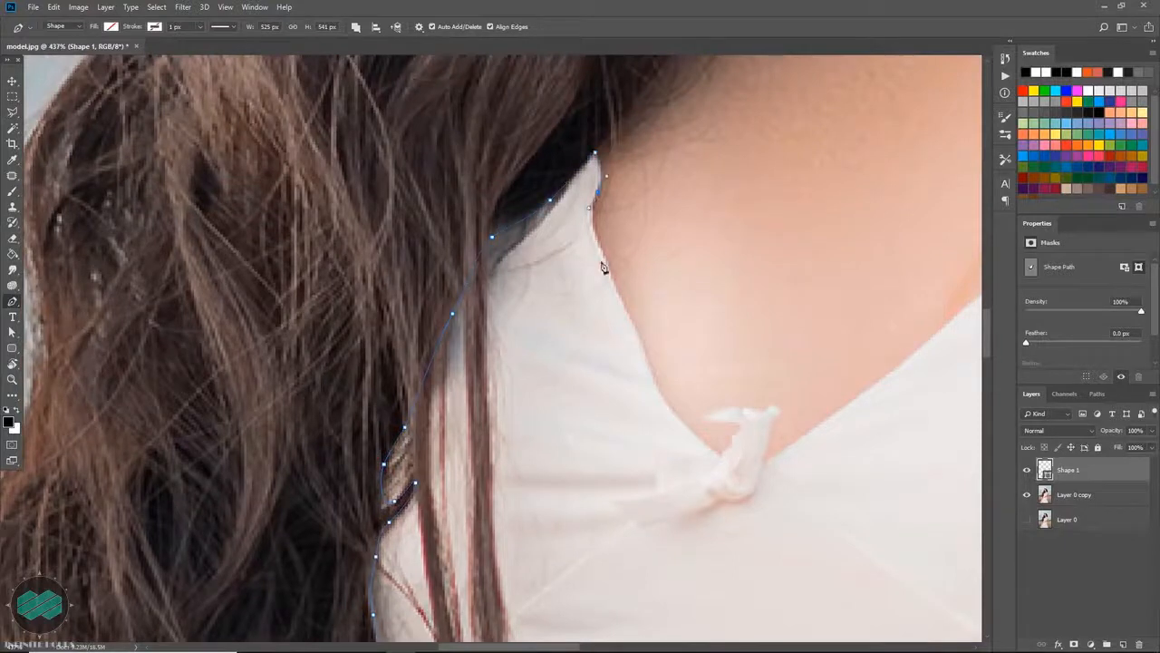
Trace the neckline down to its centre and around the contour of the small bow
{"action": "left_click_drag", "start_coordinate": [597, 243], "coordinate": [606, 270]}
{"action": "left_click_drag", "start_coordinate": [637, 335], "coordinate": [466, 228]}
{"action": "left_click_drag", "start_coordinate": [466, 228], "coordinate": [474, 251]}
{"action": "left_click_drag", "start_coordinate": [519, 326], "coordinate": [567, 324]}
{"action": "left_click", "coordinate": [549, 350]}
{"action": "scroll", "coordinate": [551, 347], "scroll_direction": "up", "scroll_amount": 3}
{"action": "left_click", "coordinate": [572, 308]}
{"action": "left_click", "coordinate": [523, 300]}
{"action": "left_click_drag", "start_coordinate": [557, 285], "coordinate": [577, 287]}
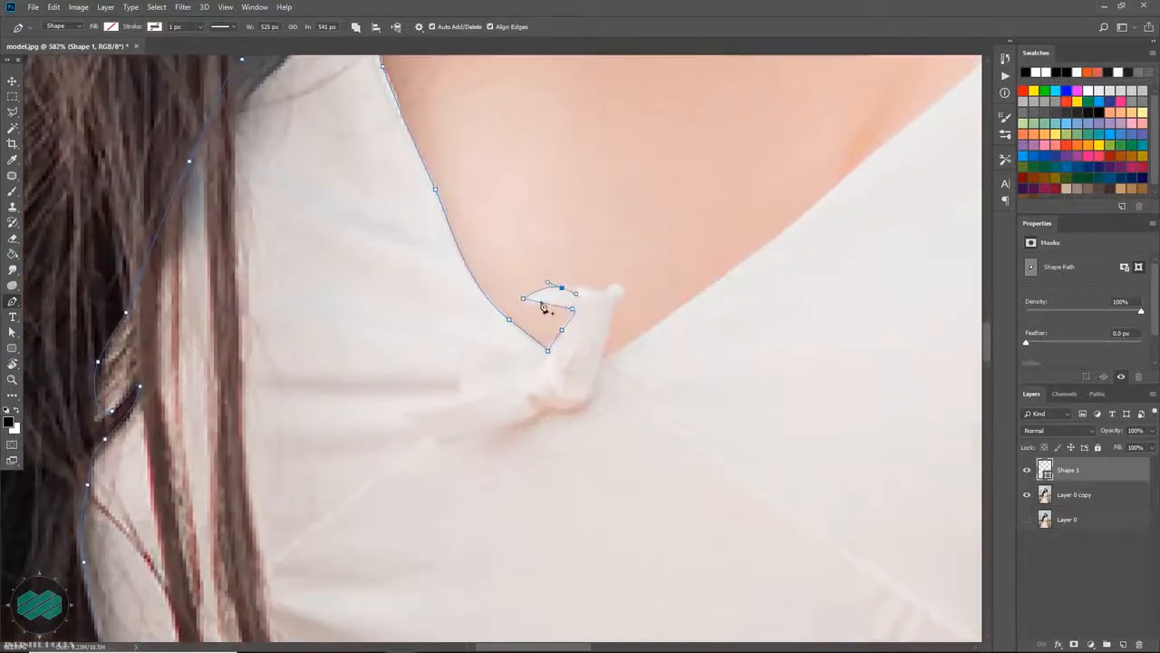
{"action": "scroll", "coordinate": [578, 285], "scroll_direction": "up", "scroll_amount": 2}
{"action": "left_click", "coordinate": [598, 290]}
{"action": "left_click", "coordinate": [618, 283]}
{"action": "left_click", "coordinate": [635, 286]}
Trace the neckline from the bow up the strap's neck-side edge and close the path at the shoulder
{"action": "scroll", "coordinate": [616, 328], "scroll_direction": "down", "scroll_amount": 5}
{"action": "left_click_drag", "start_coordinate": [712, 285], "coordinate": [531, 383]}
{"action": "left_click_drag", "start_coordinate": [531, 383], "coordinate": [590, 339]}
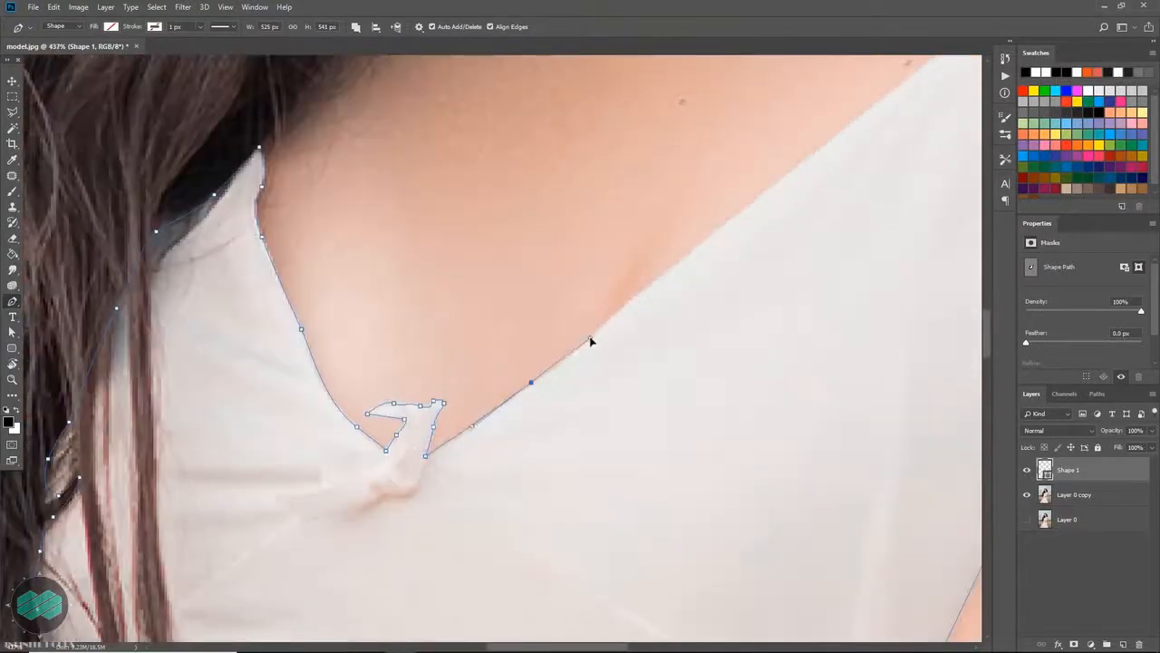
{"action": "left_click_drag", "start_coordinate": [735, 229], "coordinate": [372, 510]}
{"action": "left_click_drag", "start_coordinate": [603, 333], "coordinate": [644, 293]}
{"action": "left_click_drag", "start_coordinate": [680, 272], "coordinate": [399, 501]}
{"action": "left_click", "coordinate": [399, 501]}
{"action": "left_click_drag", "start_coordinate": [483, 403], "coordinate": [511, 371]}
{"action": "left_click_drag", "start_coordinate": [604, 279], "coordinate": [636, 261]}
{"action": "scroll", "coordinate": [639, 259], "scroll_direction": "up", "scroll_amount": 3}
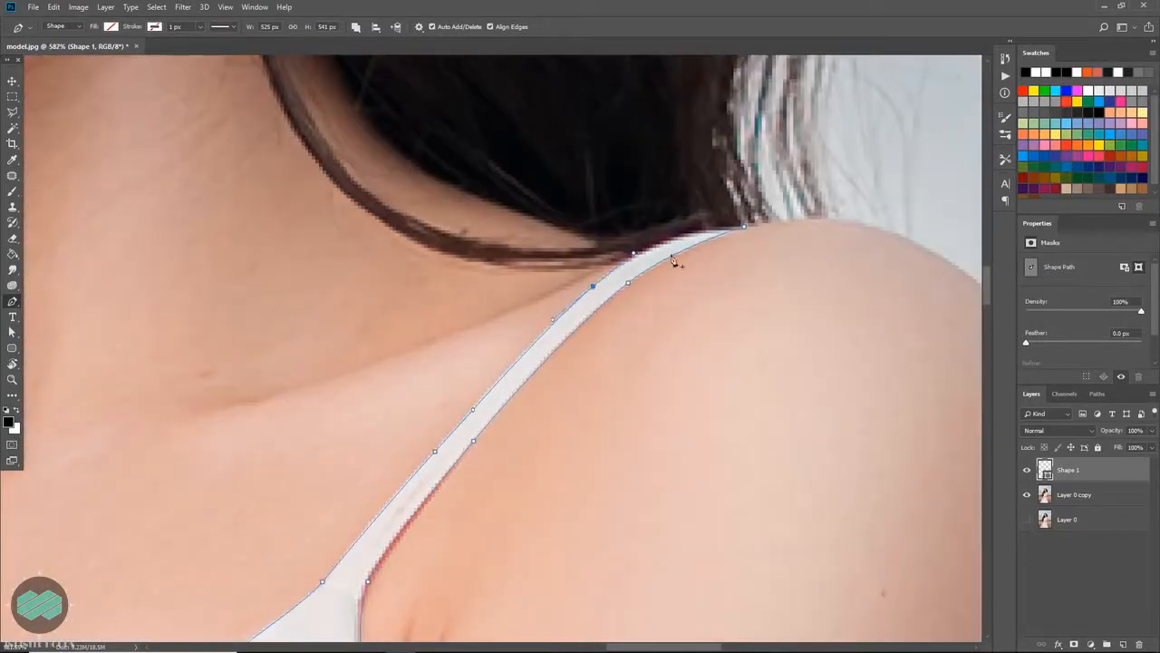
{"action": "left_click", "coordinate": [736, 228]}
Start a second path on the dress behind the upper arm and trace its outer edge down along the hair strands
{"action": "scroll", "coordinate": [725, 272], "scroll_direction": "down", "scroll_amount": 8}
{"action": "left_click_drag", "start_coordinate": [712, 396], "coordinate": [711, 73]}
{"action": "left_click", "coordinate": [356, 26]}
{"action": "left_click", "coordinate": [389, 66]}
{"action": "scroll", "coordinate": [764, 285], "scroll_direction": "up", "scroll_amount": 6}
{"action": "left_click", "coordinate": [766, 140]}
{"action": "scroll", "coordinate": [770, 154], "scroll_direction": "up", "scroll_amount": 1}
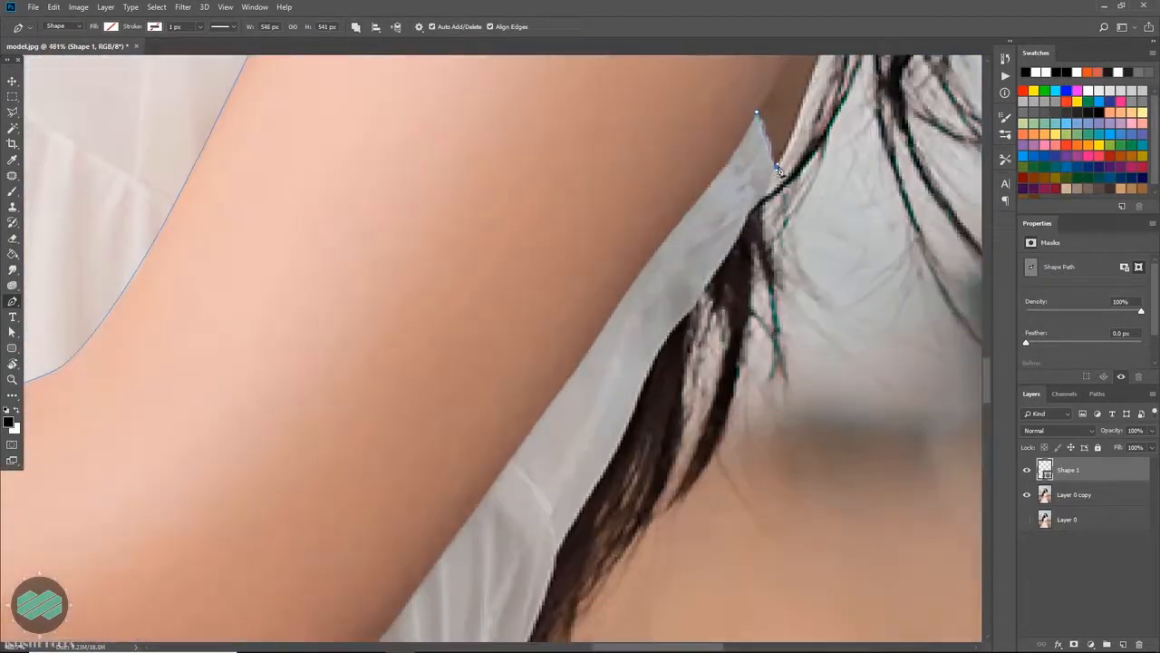
{"action": "left_click_drag", "start_coordinate": [726, 256], "coordinate": [708, 282]}
{"action": "left_click_drag", "start_coordinate": [701, 303], "coordinate": [725, 233]}
{"action": "left_click_drag", "start_coordinate": [626, 401], "coordinate": [617, 421]}
{"action": "left_click_drag", "start_coordinate": [617, 421], "coordinate": [689, 222]}
{"action": "left_click_drag", "start_coordinate": [646, 315], "coordinate": [634, 351]}
{"action": "left_click_drag", "start_coordinate": [601, 437], "coordinate": [608, 215]}
Continue the second path down the dress's outer side past the waist, following the small folds in the fabric
{"action": "left_click_drag", "start_coordinate": [580, 362], "coordinate": [578, 371]}
{"action": "left_click_drag", "start_coordinate": [572, 447], "coordinate": [572, 466]}
{"action": "left_click_drag", "start_coordinate": [572, 465], "coordinate": [565, 192]}
{"action": "left_click_drag", "start_coordinate": [615, 463], "coordinate": [597, 211]}
{"action": "left_click_drag", "start_coordinate": [619, 419], "coordinate": [623, 468]}
{"action": "left_click_drag", "start_coordinate": [603, 226], "coordinate": [599, 220], "text": "ctrl"}
{"action": "left_click_drag", "start_coordinate": [616, 535], "coordinate": [638, 219]}
{"action": "left_click_drag", "start_coordinate": [644, 301], "coordinate": [643, 391]}
{"action": "left_click_drag", "start_coordinate": [664, 520], "coordinate": [634, 332]}
{"action": "left_click", "coordinate": [638, 360]}
{"action": "left_click", "coordinate": [660, 369]}
{"action": "left_click", "coordinate": [675, 386]}
{"action": "left_click", "coordinate": [687, 384]}
Trace the flared skirt's outer edge from the hip down to the bottom of the photo
{"action": "left_click_drag", "start_coordinate": [692, 421], "coordinate": [568, 205]}
{"action": "left_click", "coordinate": [575, 242]}
{"action": "left_click", "coordinate": [594, 256]}
{"action": "left_click", "coordinate": [595, 284]}
{"action": "left_click_drag", "start_coordinate": [629, 345], "coordinate": [637, 374]}
{"action": "left_click_drag", "start_coordinate": [663, 472], "coordinate": [571, 199]}
{"action": "left_click_drag", "start_coordinate": [608, 319], "coordinate": [620, 370]}
{"action": "left_click_drag", "start_coordinate": [660, 453], "coordinate": [572, 297]}
{"action": "left_click", "coordinate": [571, 270]}
{"action": "left_click", "coordinate": [569, 307]}
{"action": "left_click", "coordinate": [614, 388]}
{"action": "left_click", "coordinate": [670, 544]}
Carry the path across the bottom of the photo and begin tracing the skirt's opposite edge with short segments
{"action": "left_click_drag", "start_coordinate": [227, 501], "coordinate": [797, 463]}
{"action": "left_click_drag", "start_coordinate": [272, 520], "coordinate": [554, 496]}
{"action": "scroll", "coordinate": [555, 497], "scroll_direction": "down", "scroll_amount": 1}
{"action": "left_click", "coordinate": [548, 485]}
{"action": "left_click", "coordinate": [549, 470]}
{"action": "left_click", "coordinate": [544, 460]}
{"action": "left_click", "coordinate": [533, 458]}
{"action": "left_click", "coordinate": [512, 460]}
{"action": "left_click", "coordinate": [509, 453]}
{"action": "left_click", "coordinate": [489, 455]}
{"action": "left_click", "coordinate": [485, 441]}
Trace the skirt's jagged lace edge upward from the bottom of the photo towards the lowered hand
{"action": "left_click", "coordinate": [323, 350]}
{"action": "left_click", "coordinate": [344, 282]}
{"action": "left_click", "coordinate": [373, 233]}
{"action": "left_click", "coordinate": [350, 170]}
{"action": "left_click", "coordinate": [358, 162]}
{"action": "left_click", "coordinate": [370, 165]}
{"action": "left_click_drag", "start_coordinate": [373, 167], "coordinate": [344, 405]}
{"action": "left_click", "coordinate": [345, 353]}
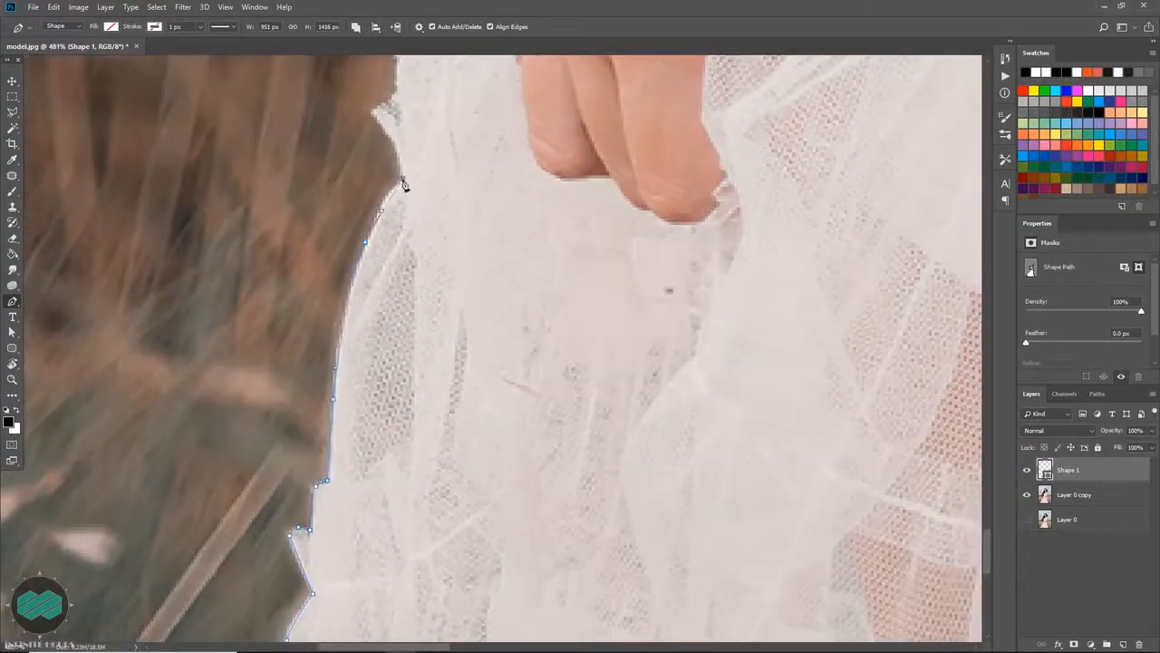
Continue the path up the skirt's outer edge beside the lowered hand to where the fabric meets the forearm
{"action": "left_click", "coordinate": [403, 179]}
{"action": "left_click_drag", "start_coordinate": [383, 213], "coordinate": [365, 339]}
{"action": "left_click", "coordinate": [357, 240]}
{"action": "left_click", "coordinate": [372, 224]}
{"action": "left_click_drag", "start_coordinate": [377, 226], "coordinate": [313, 431]}
{"action": "left_click_drag", "start_coordinate": [316, 384], "coordinate": [320, 359]}
{"action": "left_click_drag", "start_coordinate": [343, 286], "coordinate": [355, 256]}
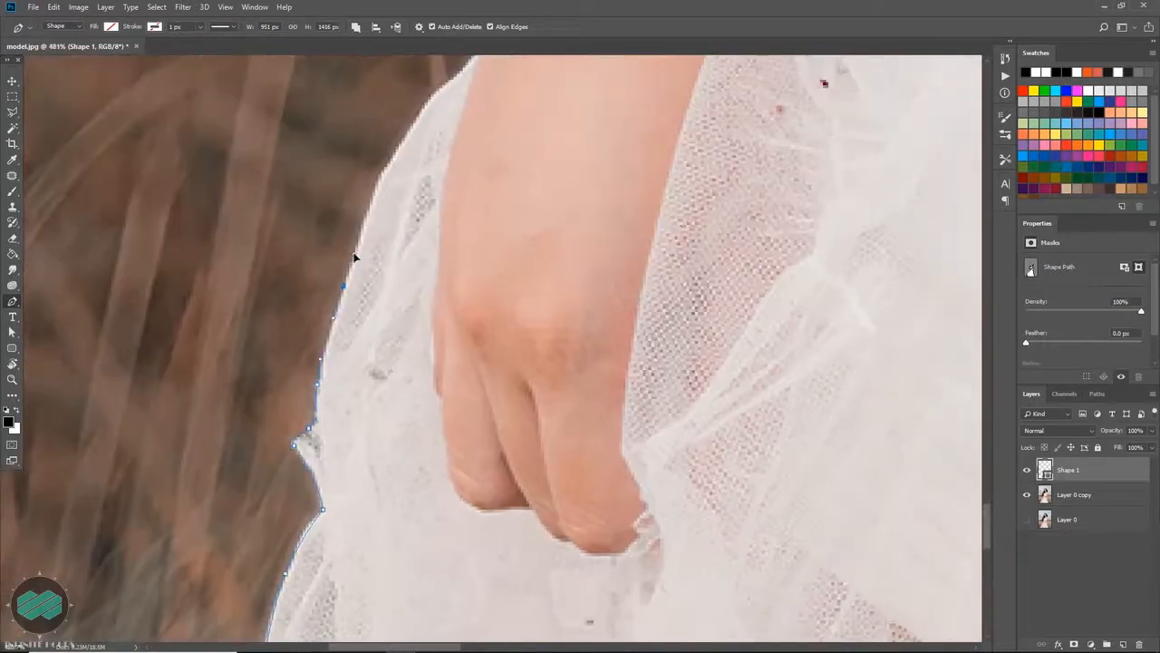
{"action": "left_click", "coordinate": [375, 189]}
{"action": "left_click_drag", "start_coordinate": [386, 170], "coordinate": [345, 310]}
{"action": "left_click", "coordinate": [396, 236]}
{"action": "left_click", "coordinate": [435, 192]}
Trace the path down the outer edge of the lowered hand and around its fingertips, following the boundary with the dress fabric
{"action": "scroll", "coordinate": [426, 201], "scroll_direction": "up", "scroll_amount": 2}
{"action": "left_click_drag", "start_coordinate": [427, 347], "coordinate": [443, 129]}
{"action": "left_click", "coordinate": [412, 129]}
{"action": "left_click_drag", "start_coordinate": [400, 263], "coordinate": [398, 284]}
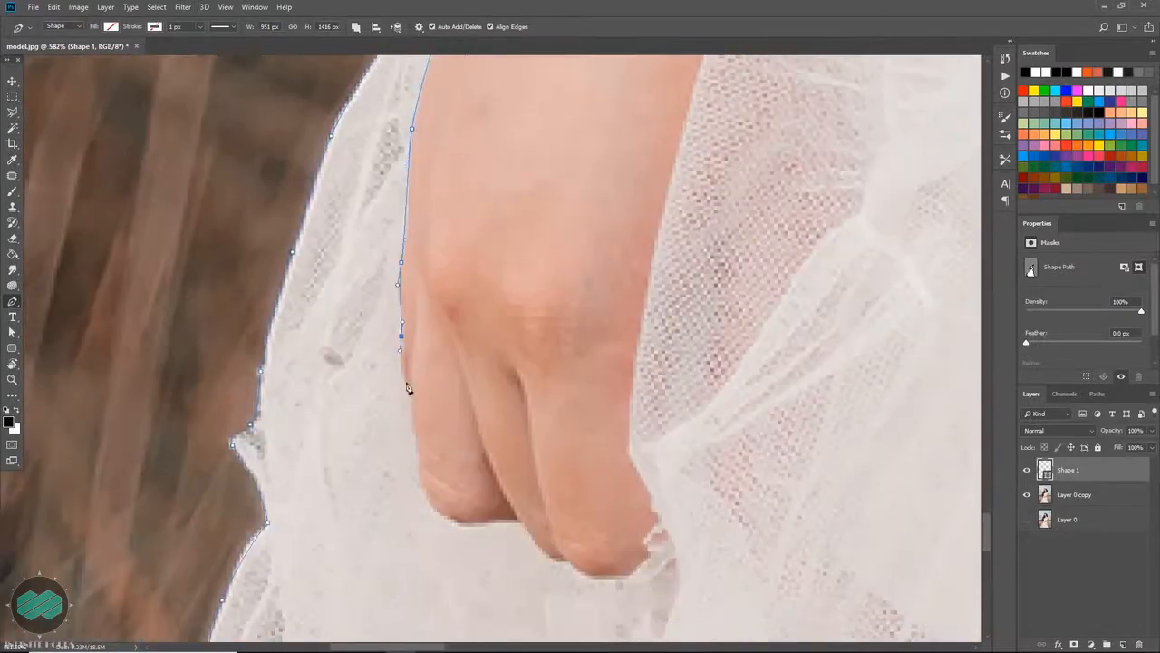
{"action": "left_click", "coordinate": [408, 385]}
{"action": "scroll", "coordinate": [412, 390], "scroll_direction": "up", "scroll_amount": 2}
{"action": "left_click_drag", "start_coordinate": [414, 399], "coordinate": [425, 254]}
{"action": "left_click_drag", "start_coordinate": [429, 315], "coordinate": [435, 356]}
{"action": "left_click", "coordinate": [552, 401]}
{"action": "left_click_drag", "start_coordinate": [484, 404], "coordinate": [381, 263]}
{"action": "left_click_drag", "start_coordinate": [423, 307], "coordinate": [438, 319]}
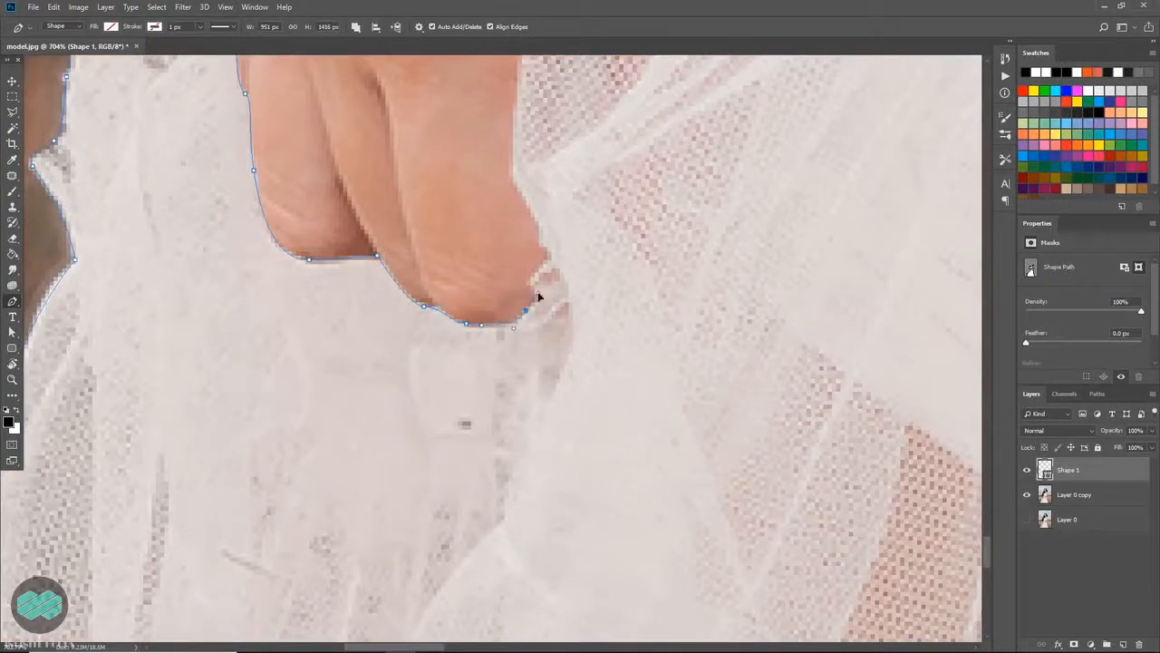
Continue the path up the inner side of the lowered hand and along the wrist where it meets the dress
{"action": "left_click", "coordinate": [515, 172]}
{"action": "scroll", "coordinate": [527, 127], "scroll_direction": "down", "scroll_amount": 3}
{"action": "left_click_drag", "start_coordinate": [531, 108], "coordinate": [484, 401]}
{"action": "left_click_drag", "start_coordinate": [471, 350], "coordinate": [488, 288]}
{"action": "left_click_drag", "start_coordinate": [497, 209], "coordinate": [409, 455]}
{"action": "left_click_drag", "start_coordinate": [465, 324], "coordinate": [420, 416]}
{"action": "left_click_drag", "start_coordinate": [415, 339], "coordinate": [338, 560]}
Trace the dress edge up along the inner forearm to the crossed arm and start following that arm's lower edge
{"action": "scroll", "coordinate": [419, 294], "scroll_direction": "down", "scroll_amount": 1}
{"action": "left_click_drag", "start_coordinate": [361, 460], "coordinate": [372, 415]}
{"action": "left_click_drag", "start_coordinate": [458, 212], "coordinate": [484, 160]}
{"action": "left_click_drag", "start_coordinate": [484, 160], "coordinate": [399, 465]}
{"action": "left_click_drag", "start_coordinate": [429, 389], "coordinate": [463, 311]}
{"action": "left_click_drag", "start_coordinate": [497, 202], "coordinate": [507, 156]}
{"action": "left_click_drag", "start_coordinate": [506, 156], "coordinate": [399, 464]}
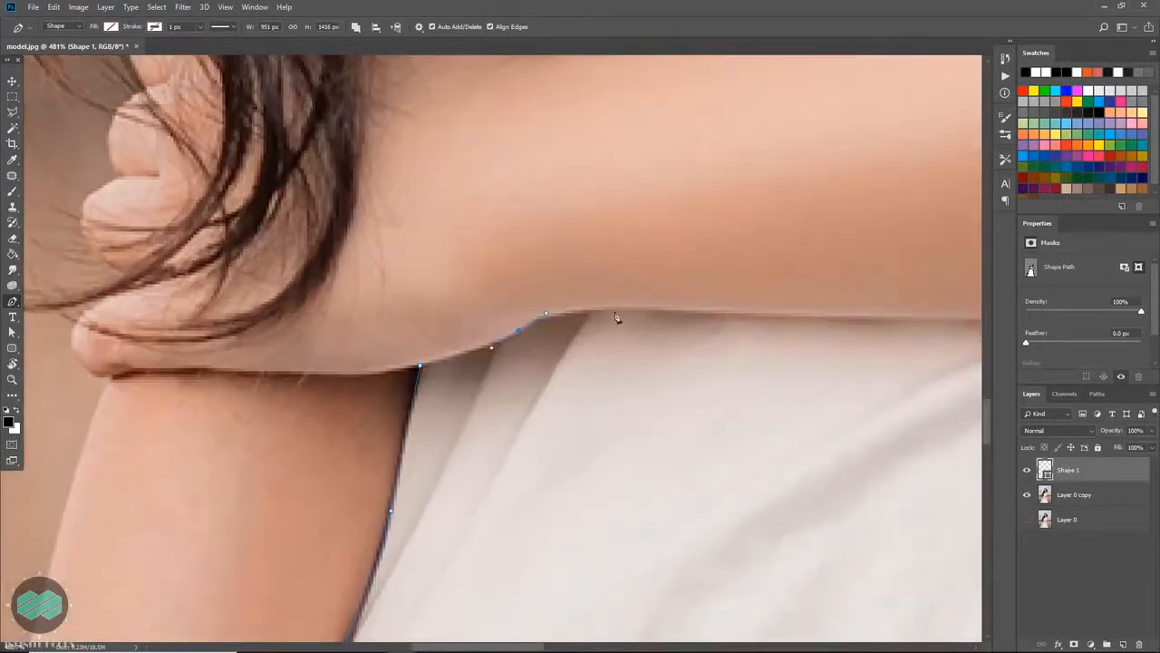
Continue the path along the underside of the crossed forearm towards the elbow
{"action": "left_click_drag", "start_coordinate": [643, 308], "coordinate": [697, 310]}
{"action": "left_click_drag", "start_coordinate": [852, 317], "coordinate": [362, 297]}
{"action": "left_click_drag", "start_coordinate": [499, 296], "coordinate": [593, 289]}
{"action": "left_click_drag", "start_coordinate": [962, 228], "coordinate": [400, 390]}
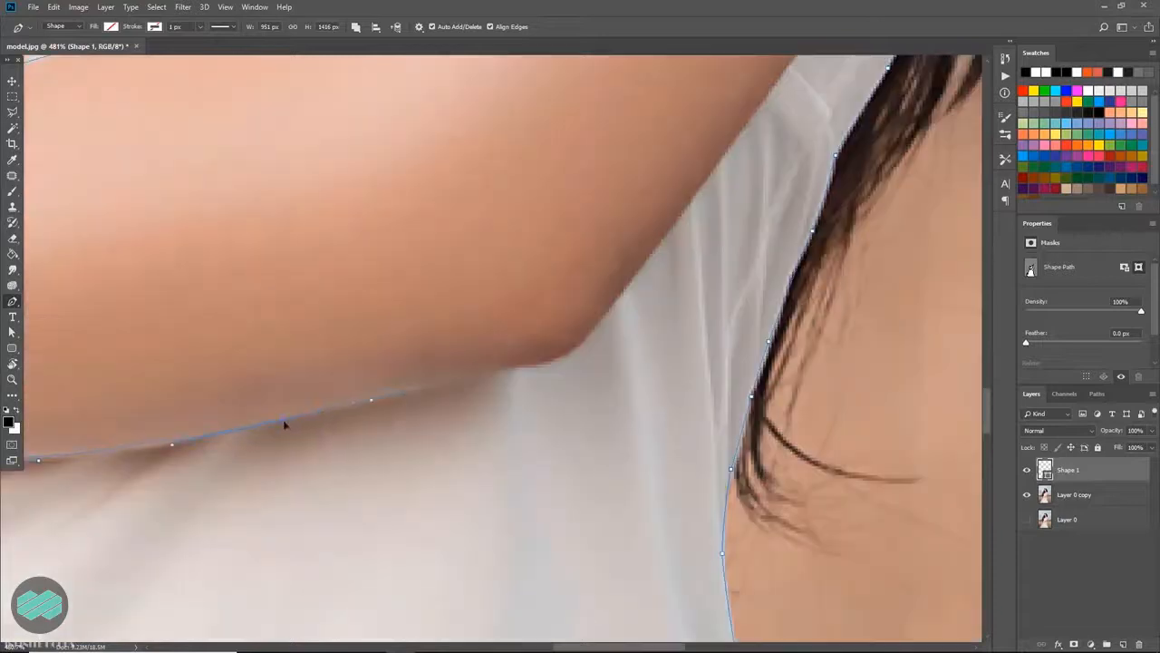
Carry the path around the elbow and up the back of the upper arm, closing the outline at the fabric's tip
{"action": "left_click_drag", "start_coordinate": [572, 356], "coordinate": [402, 526]}
{"action": "left_click_drag", "start_coordinate": [620, 180], "coordinate": [546, 240]}
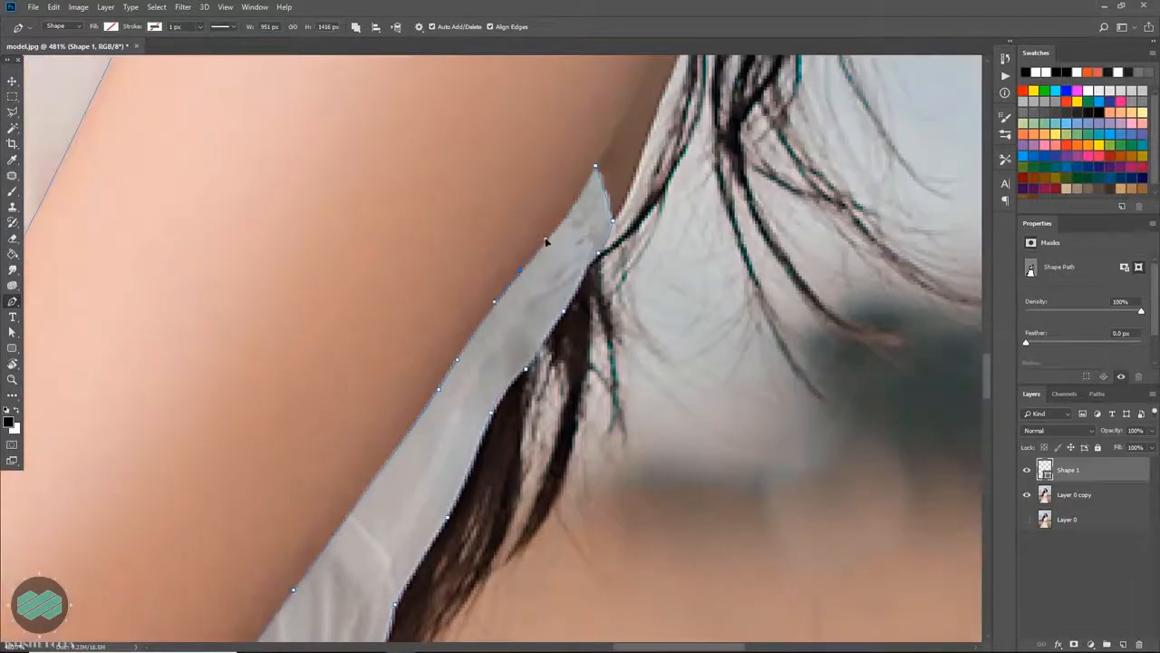
{"action": "key", "text": "ctrl+0"}
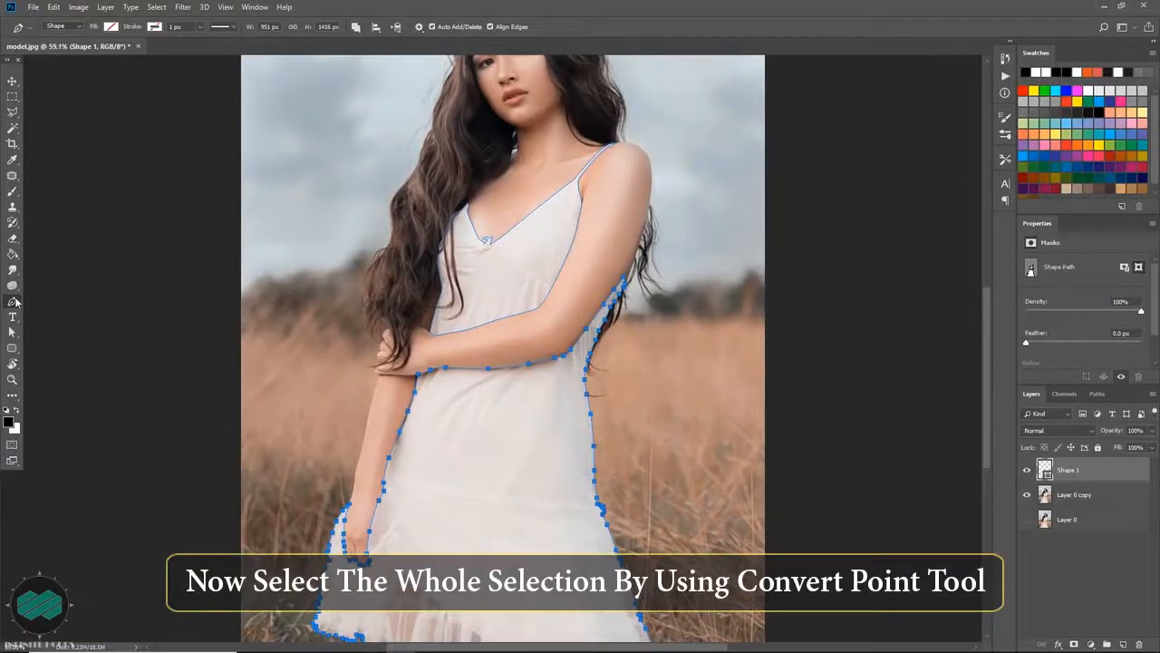
Select all the dress paths with the Convert Point tool and make a new anti-aliased selection with a 0 px feather radius
{"action": "right_click", "coordinate": [14, 302]}
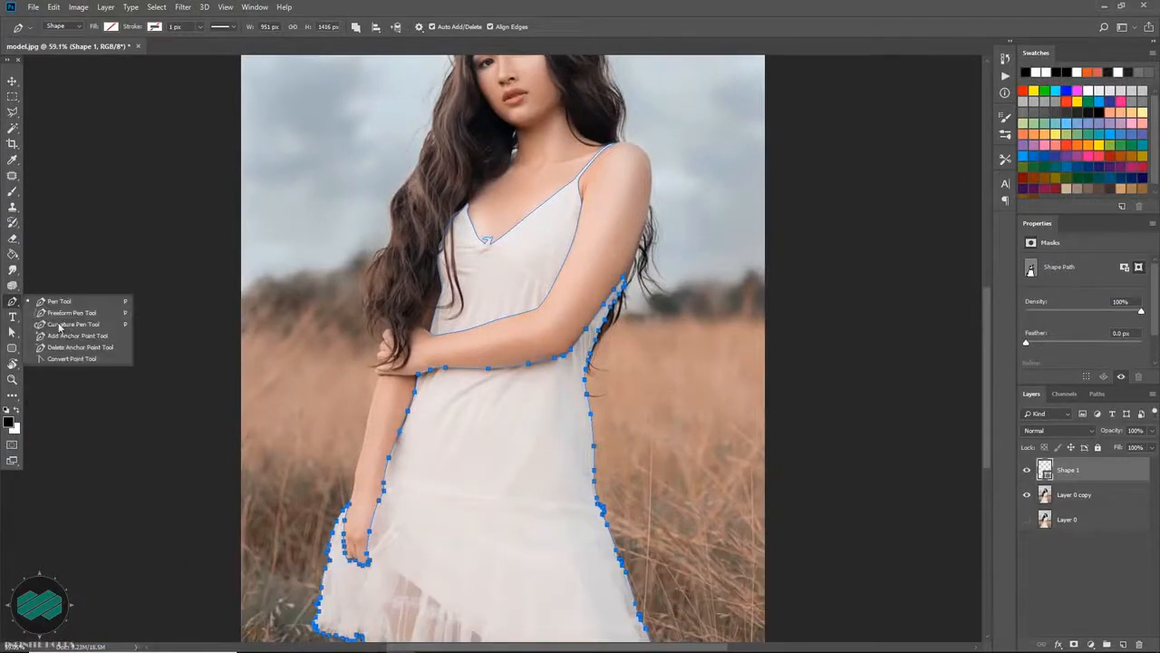
{"action": "left_click", "coordinate": [80, 359]}
{"action": "scroll", "coordinate": [257, 222], "scroll_direction": "down", "scroll_amount": 1}
{"action": "left_click_drag", "start_coordinate": [243, 141], "coordinate": [671, 573]}
{"action": "scroll", "coordinate": [541, 422], "scroll_direction": "up", "scroll_amount": 1}
{"action": "right_click", "coordinate": [475, 395]}
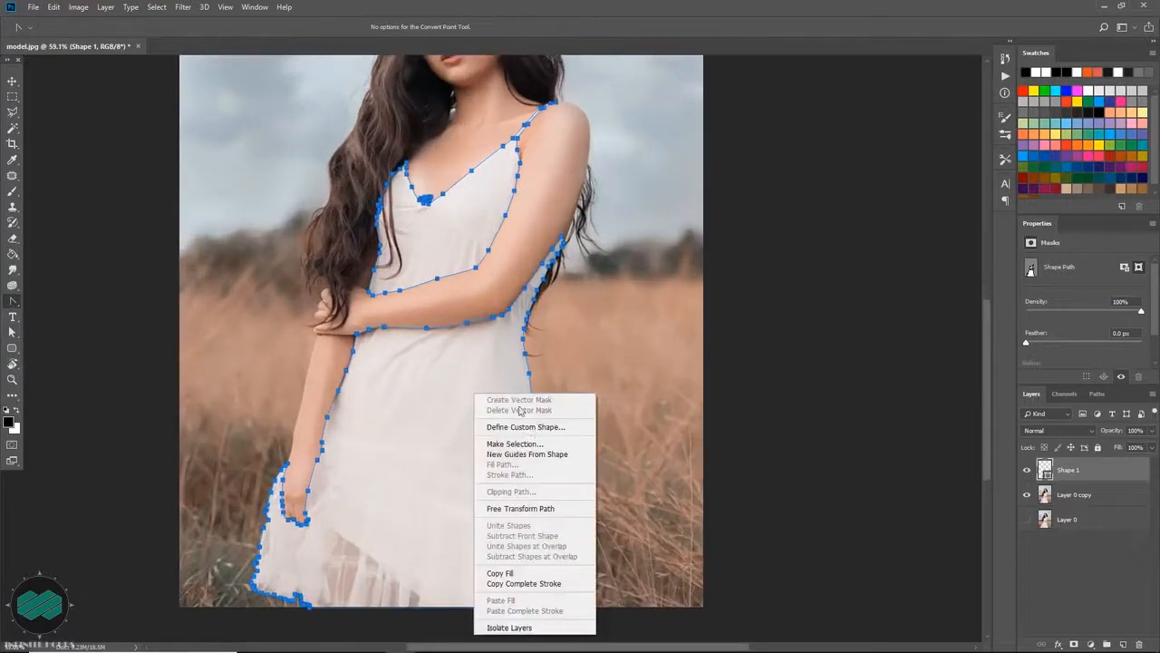
{"action": "left_click", "coordinate": [526, 444]}
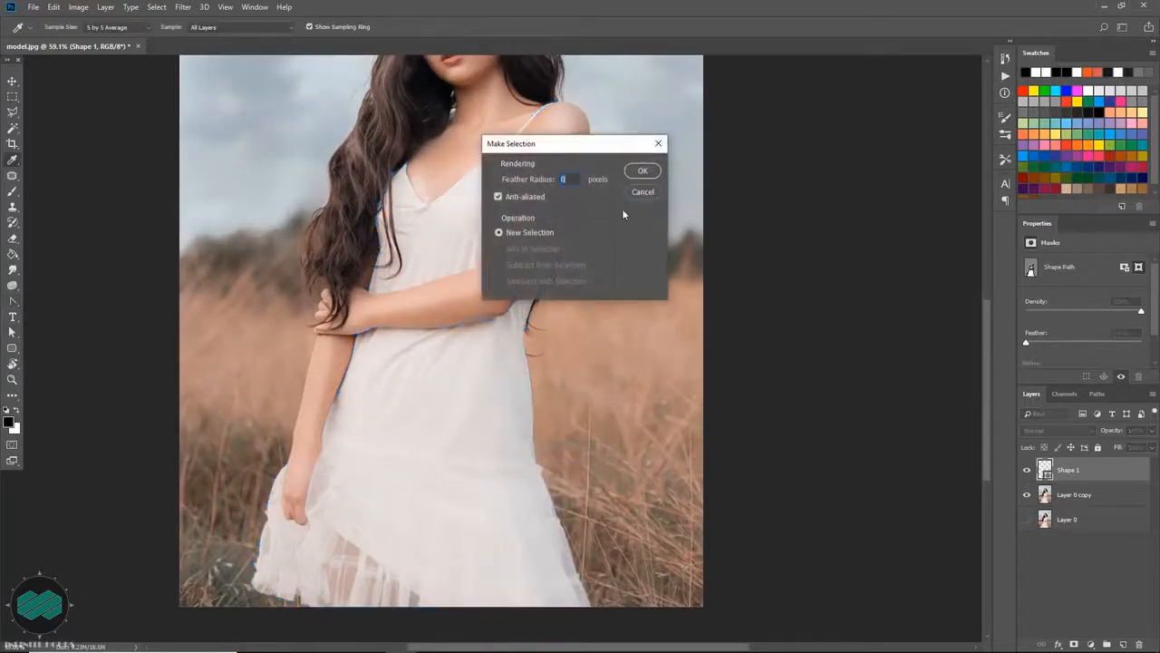
{"action": "left_click", "coordinate": [640, 167]}
{"action": "scroll", "coordinate": [553, 309], "scroll_direction": "up", "scroll_amount": 1}
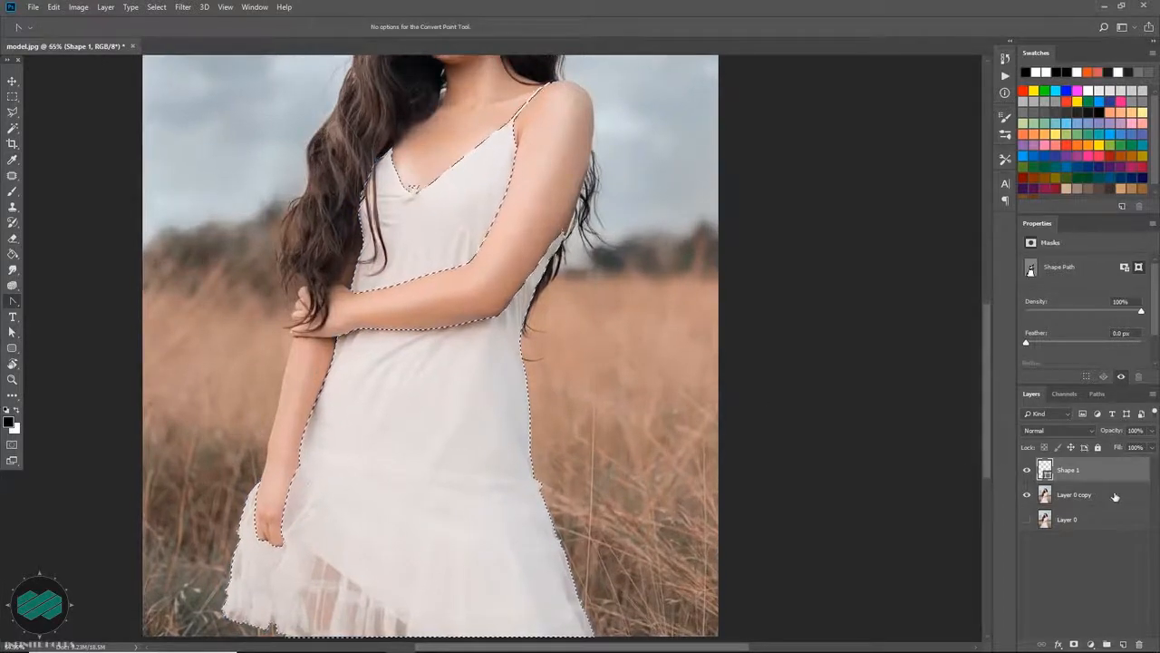
Add a layer mask to Layer 0 copy from the dress selection
{"action": "left_click", "coordinate": [1074, 494]}
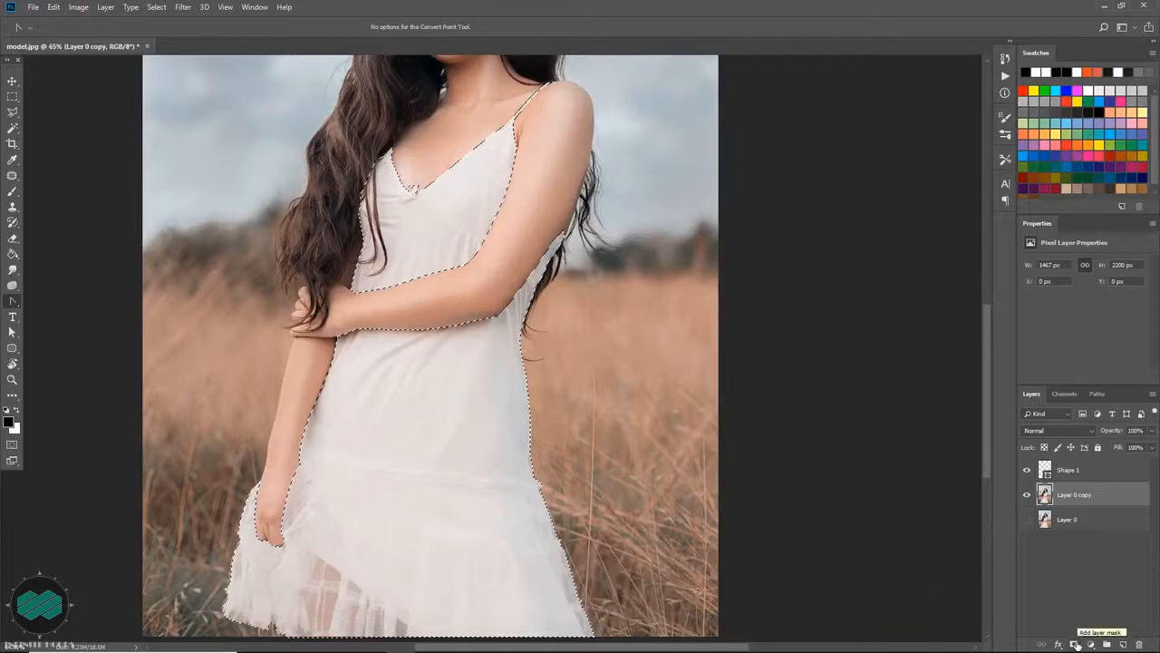
{"action": "left_click", "coordinate": [1075, 643]}
{"action": "scroll", "coordinate": [617, 336], "scroll_direction": "down", "scroll_amount": 2}
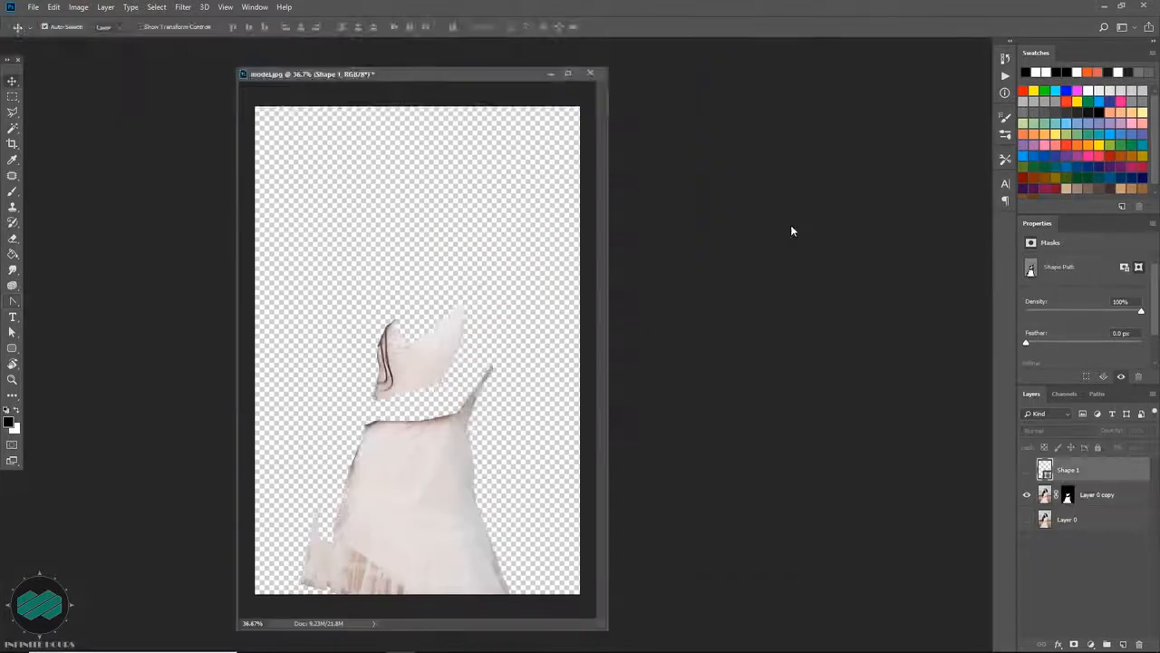
Open pattern.jpg and arrange its window beside the model.jpg window so both images are fully in view
{"action": "key", "text": "ctrl+o"}
{"action": "double_click", "coordinate": [245, 94]}
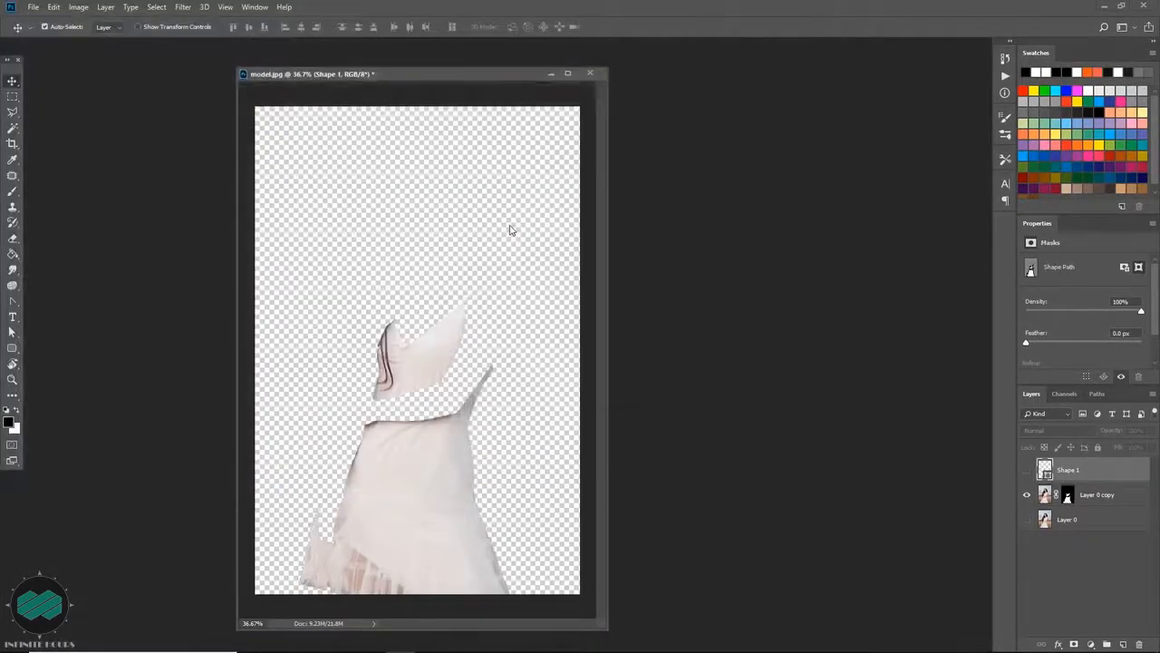
{"action": "left_click_drag", "start_coordinate": [465, 91], "coordinate": [589, 111]}
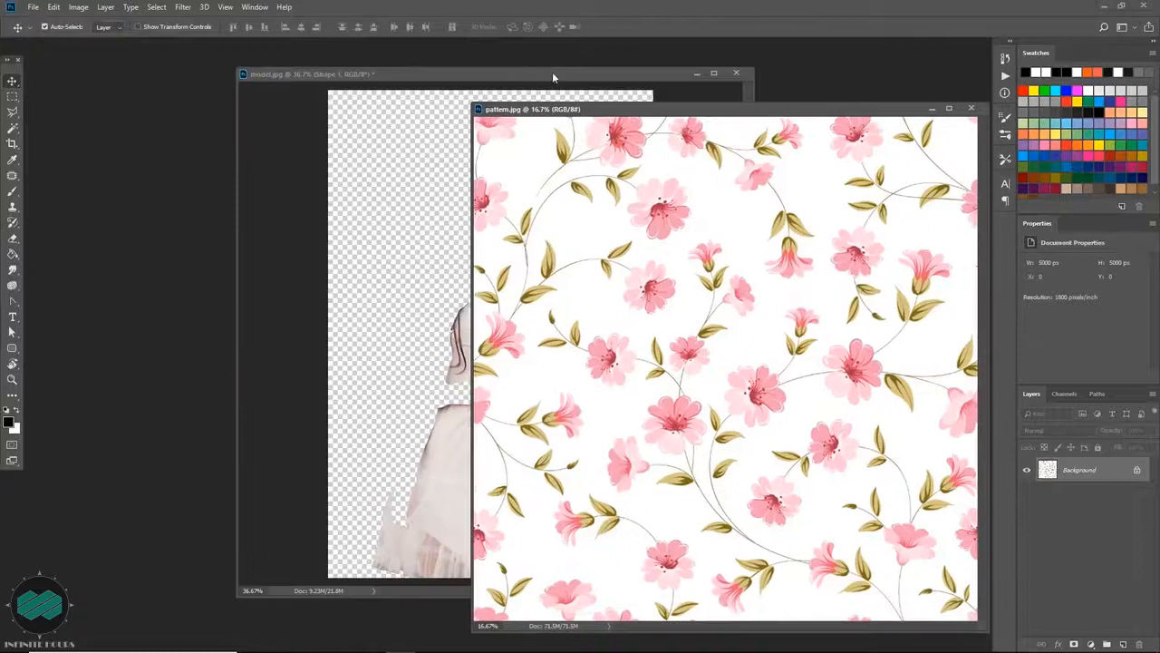
{"action": "left_click_drag", "start_coordinate": [553, 74], "coordinate": [362, 77]}
{"action": "scroll", "coordinate": [385, 110], "scroll_direction": "down", "scroll_amount": 1}
{"action": "left_click_drag", "start_coordinate": [675, 110], "coordinate": [676, 100]}
{"action": "scroll", "coordinate": [707, 189], "scroll_direction": "down", "scroll_amount": 1}
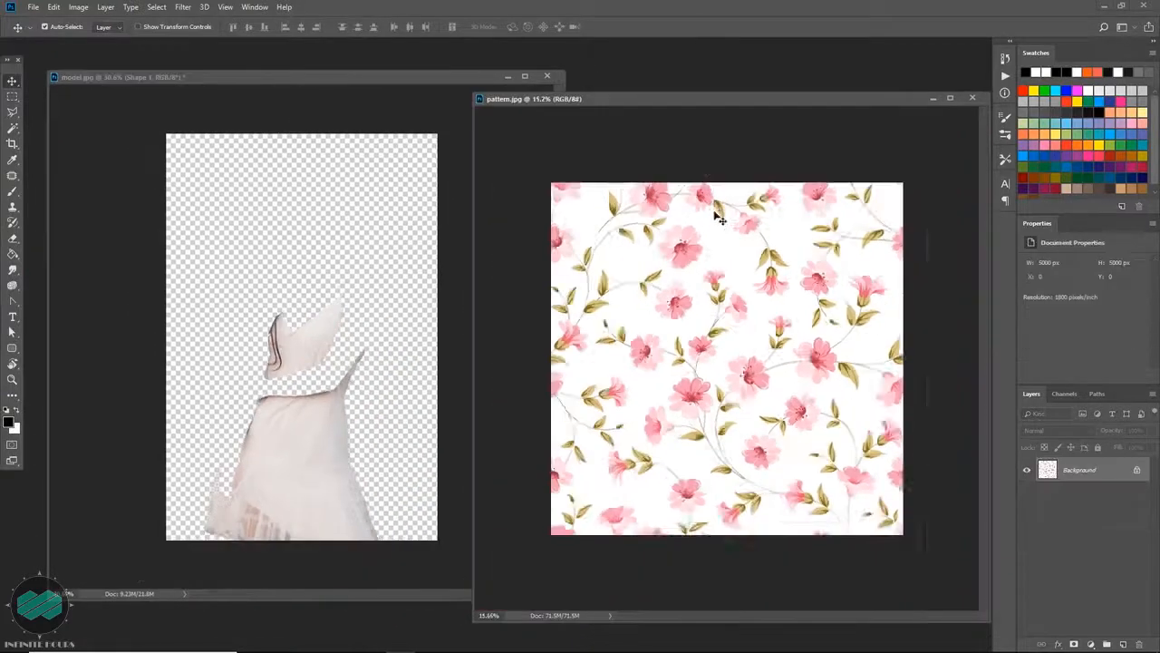
{"action": "scroll", "coordinate": [716, 215], "scroll_direction": "down", "scroll_amount": 1}
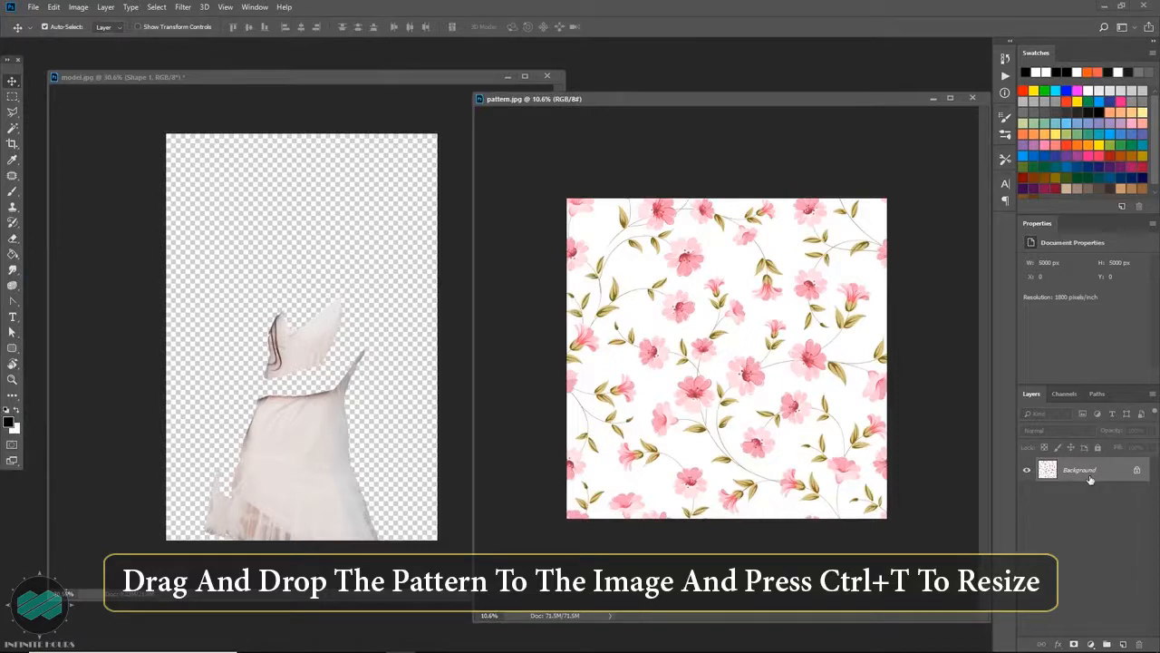
Copy the floral pattern layer into model.jpg, close pattern.jpg and recentre the remaining document window
{"action": "left_click_drag", "start_coordinate": [1090, 479], "coordinate": [343, 232]}
{"action": "left_click", "coordinate": [973, 99]}
{"action": "left_click_drag", "start_coordinate": [396, 80], "coordinate": [618, 77]}
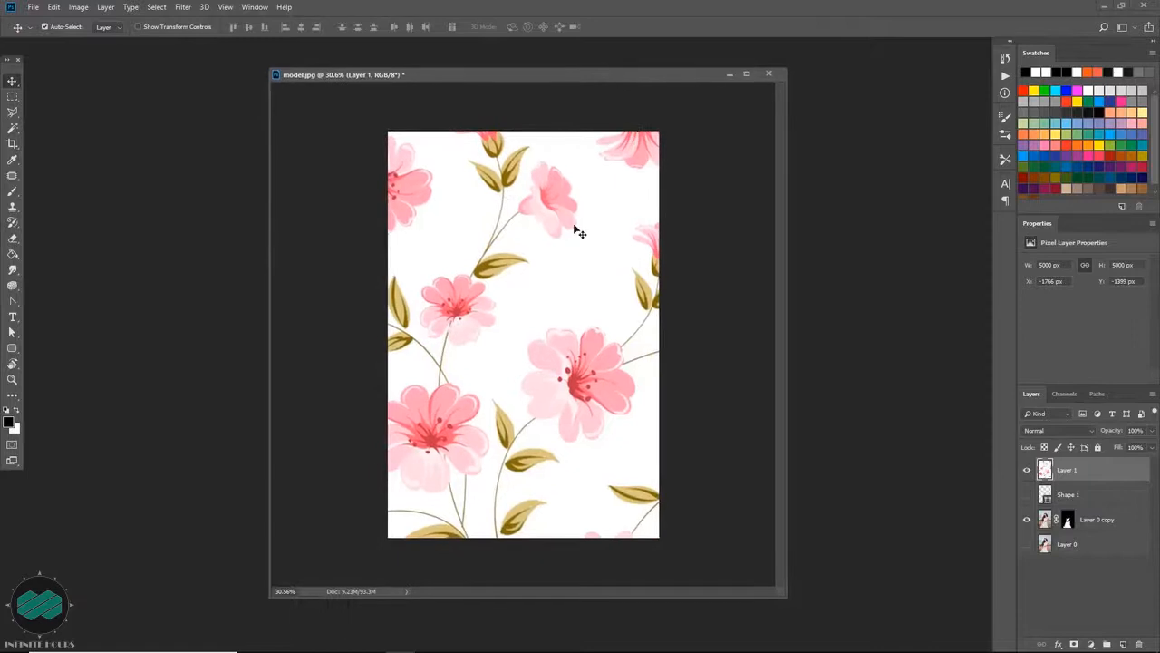
Scale the floral pattern proportionally to 682 by 682 px and place it over the dress's upper body
{"action": "key", "text": "ctrl+t"}
{"action": "key", "text": "ctrl+0"}
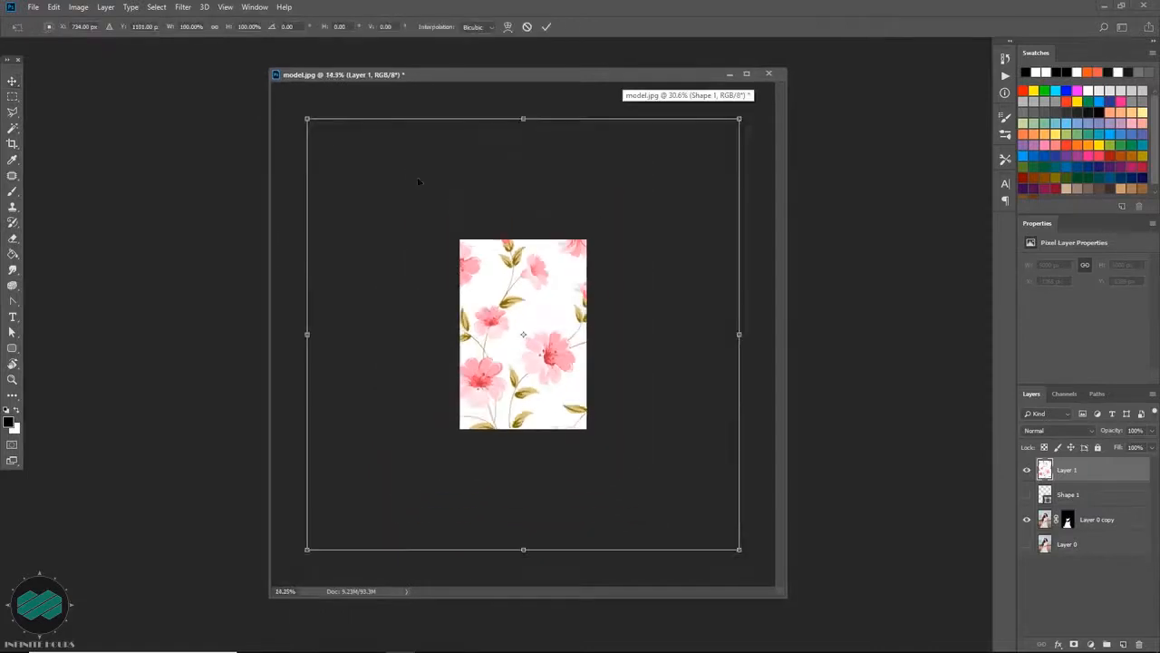
{"action": "left_click_drag", "start_coordinate": [307, 118], "coordinate": [482, 255]}
{"action": "scroll", "coordinate": [529, 314], "scroll_direction": "up", "scroll_amount": 7}
{"action": "left_click_drag", "start_coordinate": [403, 217], "coordinate": [458, 269]}
{"action": "mouse_move", "coordinate": [521, 314]}
{"action": "left_mouse_down"}
{"action": "mouse_move", "coordinate": [525, 401]}
{"action": "mouse_move", "coordinate": [524, 336]}
{"action": "left_mouse_up"}
{"action": "scroll", "coordinate": [524, 335], "scroll_direction": "up", "scroll_amount": 3}
{"action": "left_click_drag", "start_coordinate": [439, 282], "coordinate": [446, 286]}
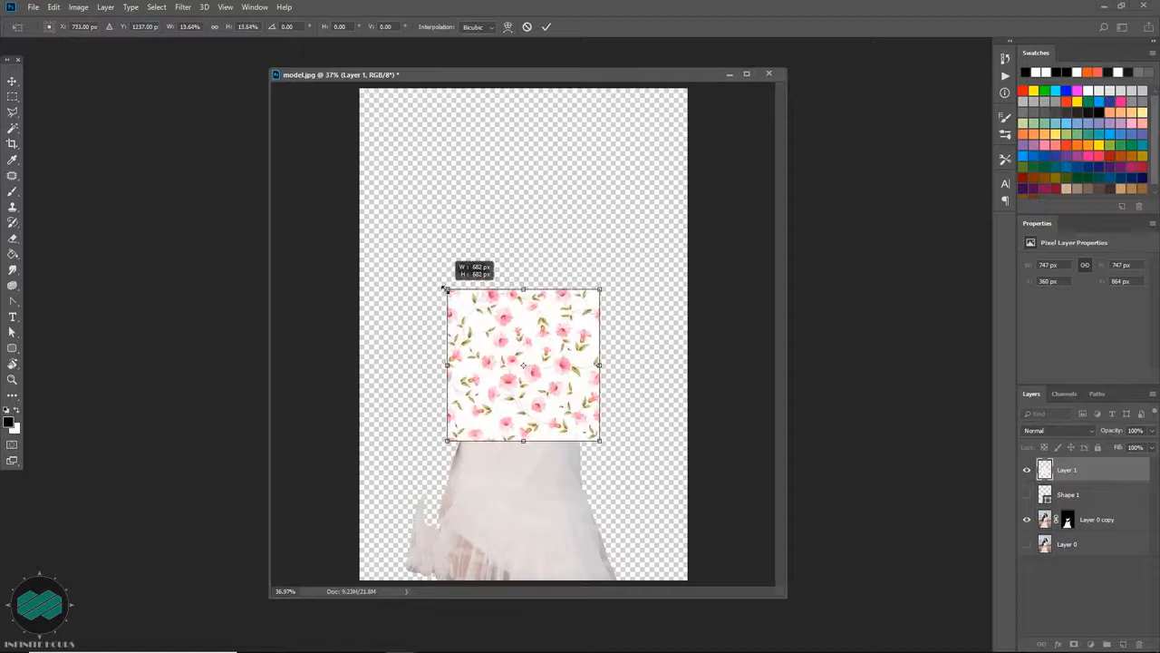
{"action": "mouse_move", "coordinate": [504, 318]}
{"action": "left_mouse_down"}
{"action": "mouse_move", "coordinate": [505, 353]}
{"action": "mouse_move", "coordinate": [508, 322]}
{"action": "left_mouse_up"}
{"action": "scroll", "coordinate": [553, 376], "scroll_direction": "up", "scroll_amount": 3}
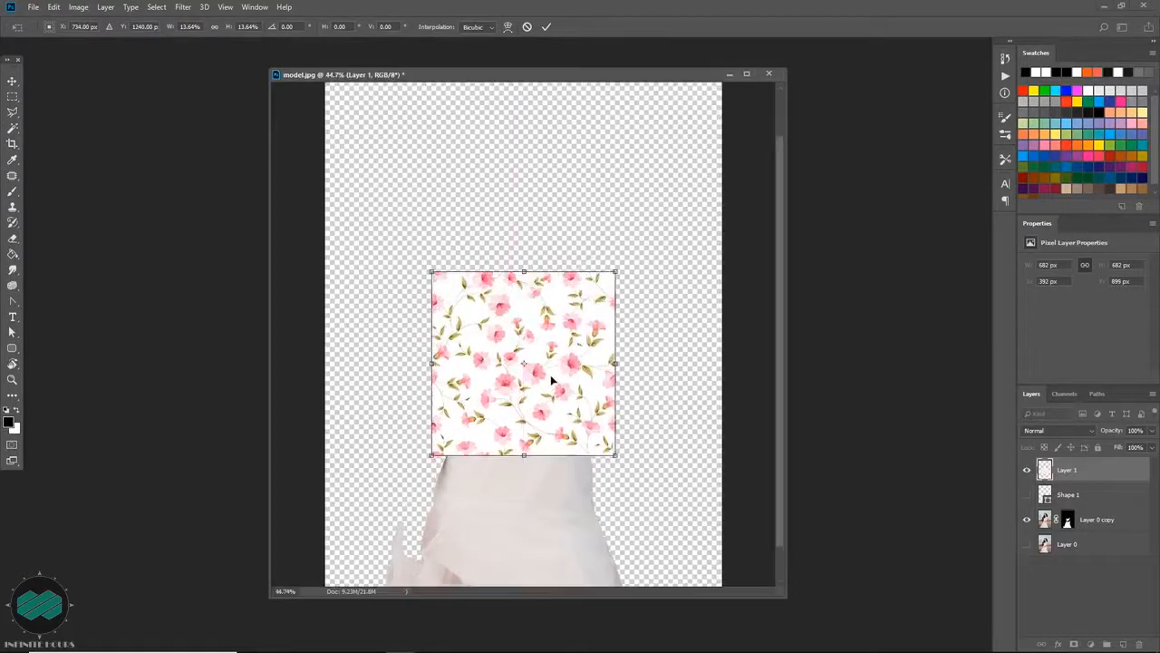
{"action": "key", "text": "Return"}
Switch to a full-screen view, show the original photo on Layer 0 and hide the masked Layer 0 copy
{"action": "scroll", "coordinate": [562, 334], "scroll_direction": "up", "scroll_amount": 1}
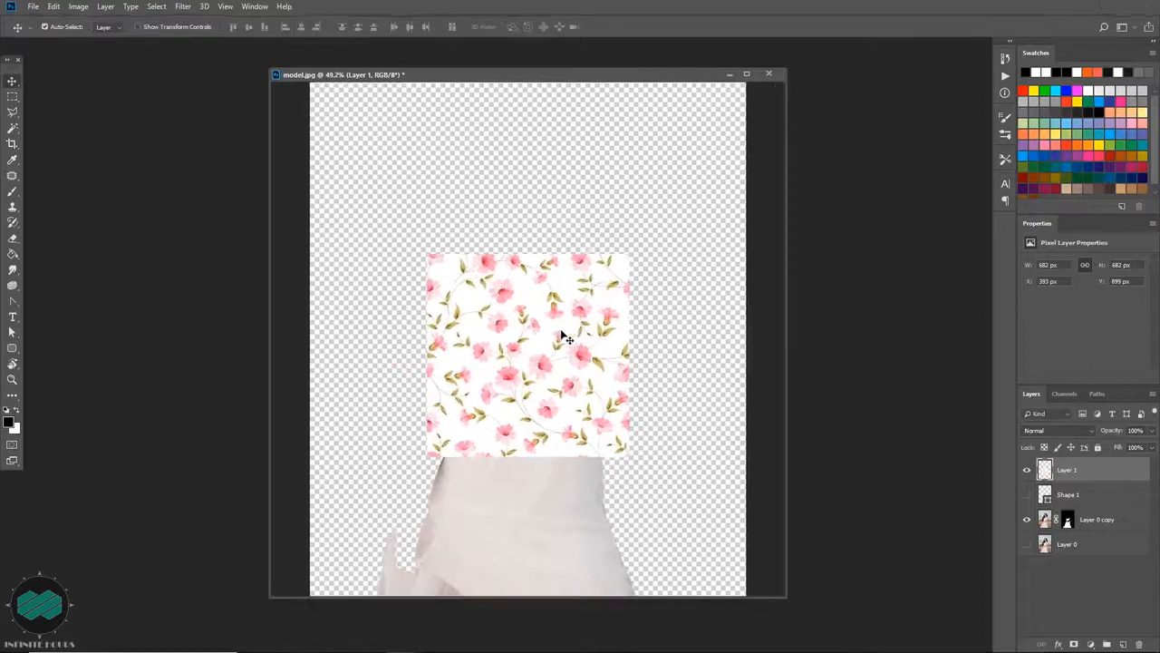
{"action": "key", "text": "f"}
{"action": "scroll", "coordinate": [465, 283], "scroll_direction": "up", "scroll_amount": 1}
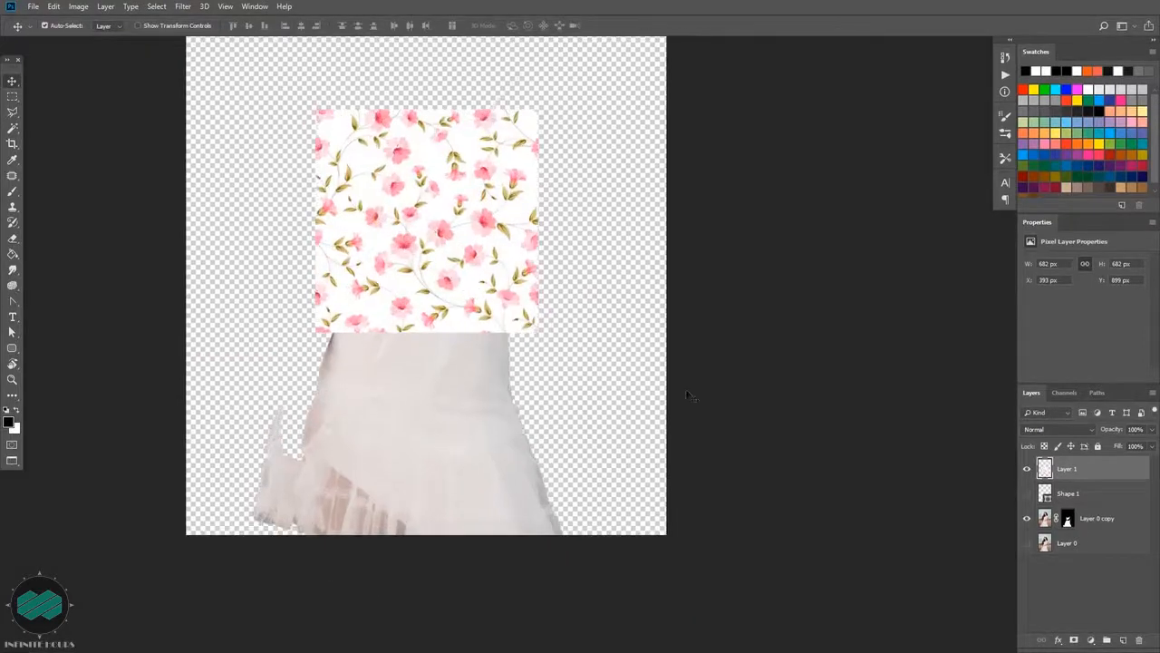
{"action": "left_click", "coordinate": [1028, 543]}
{"action": "left_click_drag", "start_coordinate": [614, 366], "coordinate": [593, 309]}
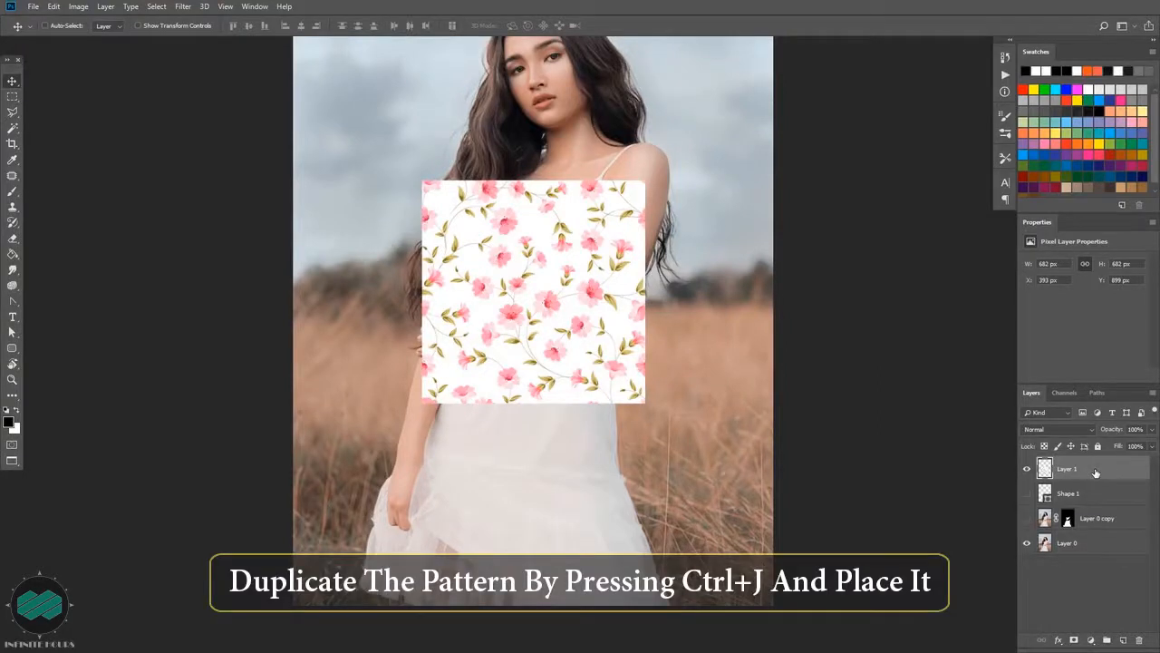
Duplicate the pattern layer and place the copy directly below the first tile, flush with its lower edge
{"action": "key", "text": "ctrl+j"}
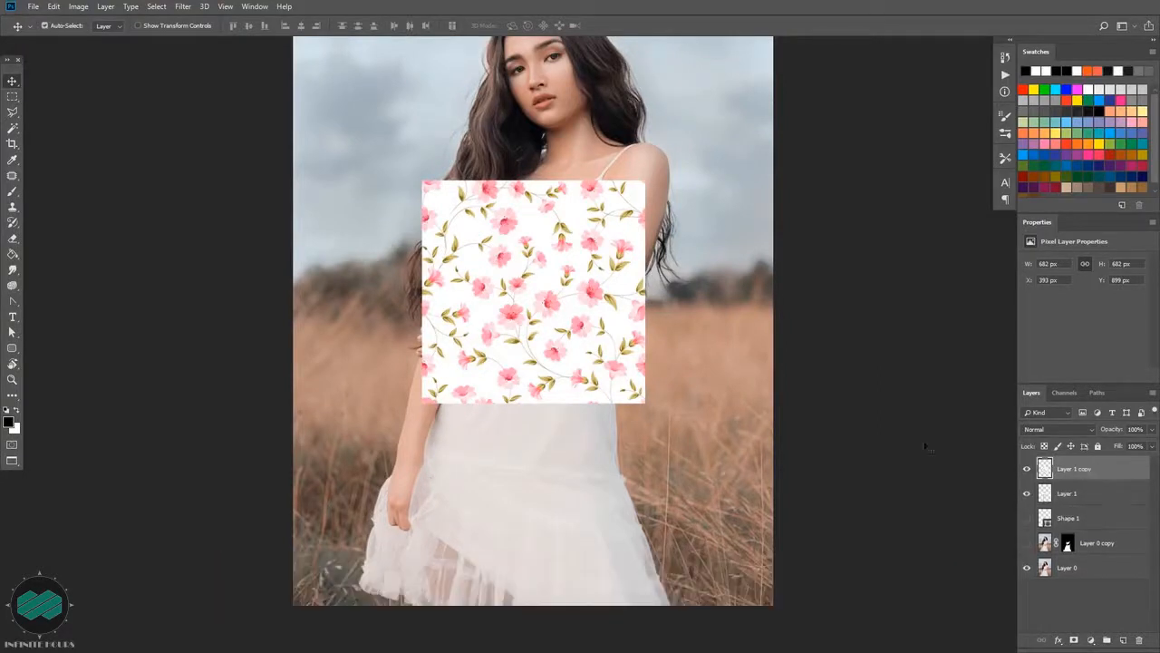
{"action": "key", "text": "ctrl+t"}
{"action": "left_click_drag", "start_coordinate": [566, 269], "coordinate": [637, 254]}
{"action": "scroll", "coordinate": [561, 478], "scroll_direction": "up", "scroll_amount": 1}
{"action": "key", "text": "Return"}
{"action": "scroll", "coordinate": [550, 310], "scroll_direction": "up", "scroll_amount": 1}
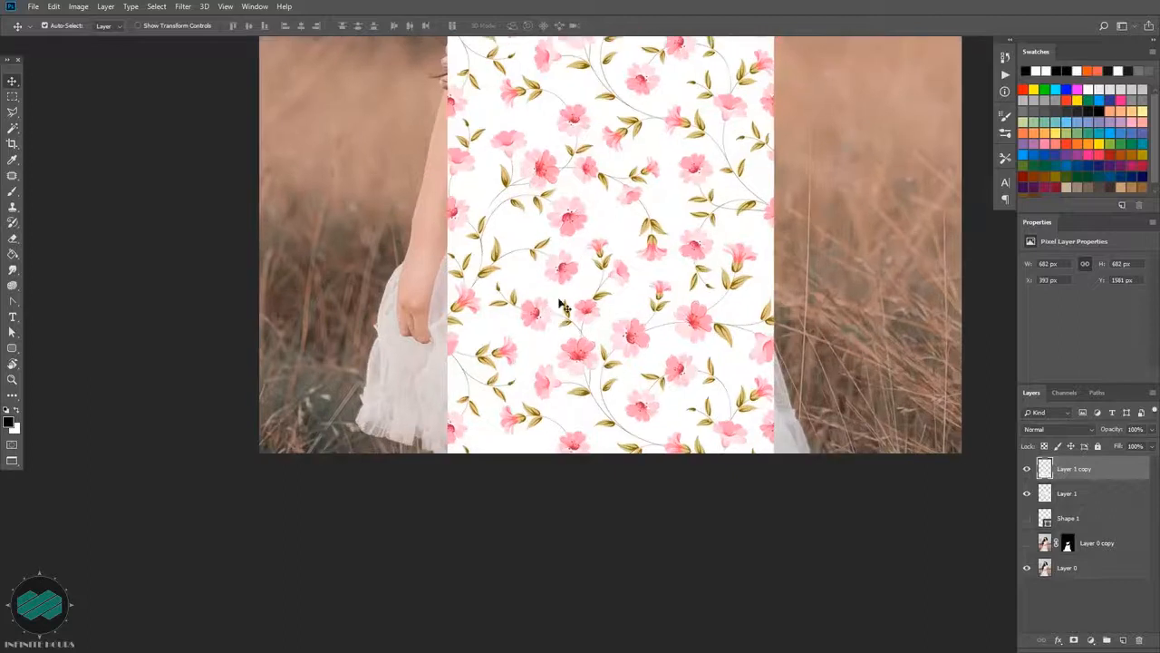
Duplicate the lower pattern tile and place the copy flush against its left side, over the flared skirt
{"action": "left_click_drag", "start_coordinate": [649, 314], "coordinate": [327, 314]}
{"action": "left_click_drag", "start_coordinate": [569, 286], "coordinate": [461, 409]}
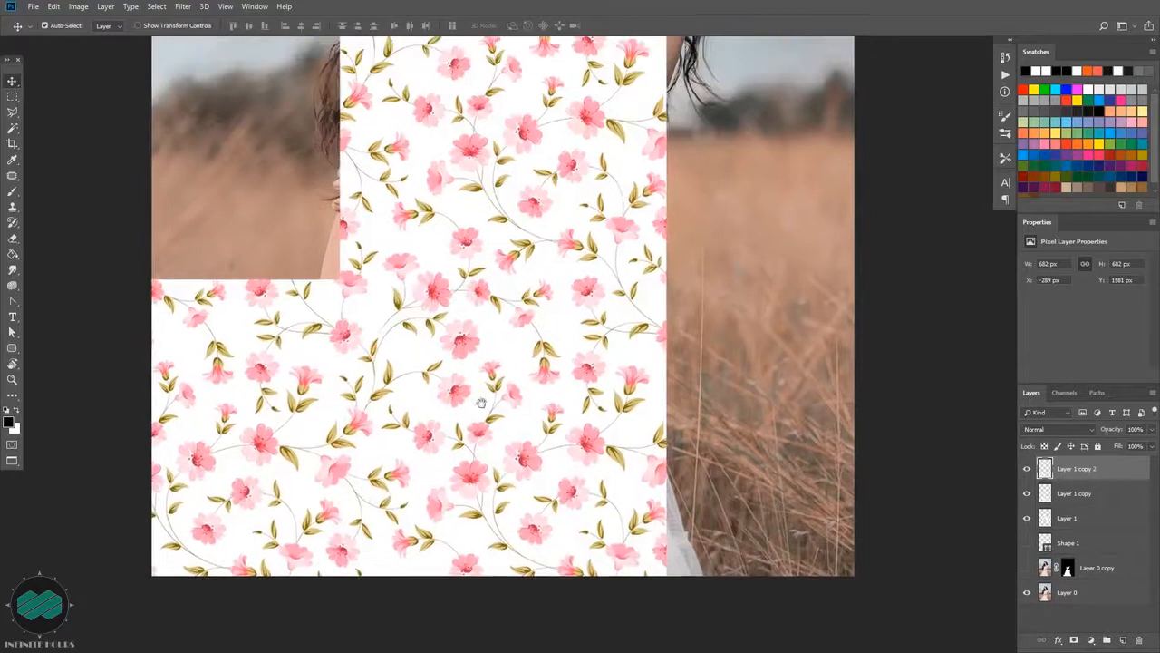
{"action": "scroll", "coordinate": [535, 399], "scroll_direction": "down", "scroll_amount": 3}
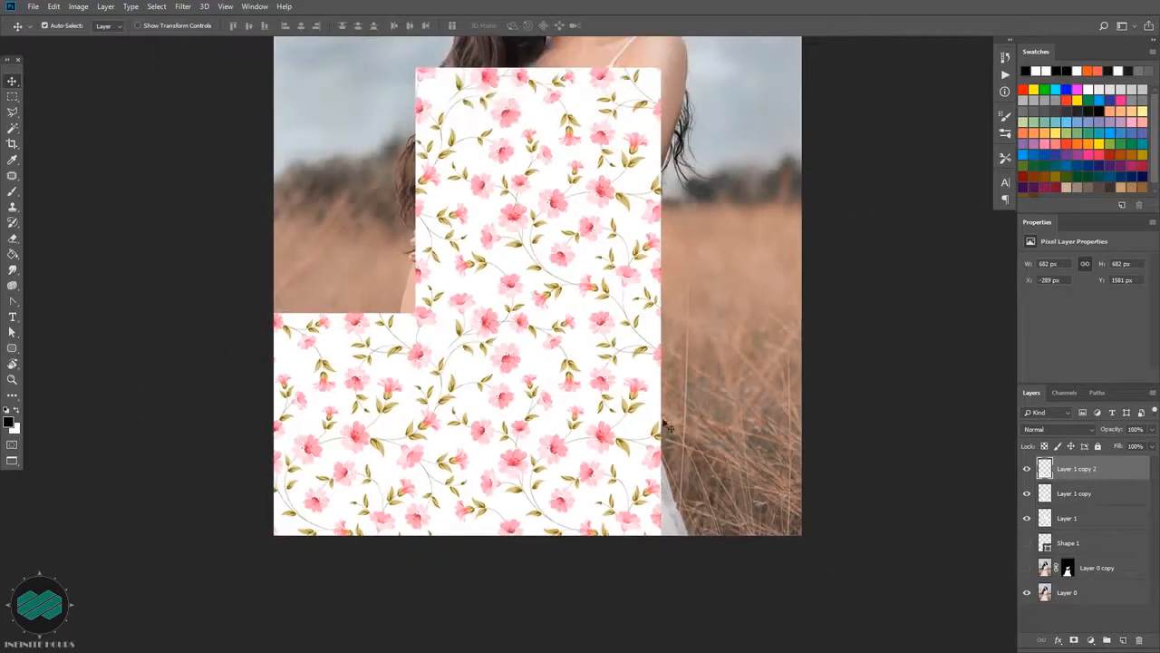
Select the three pattern layers and shift them together slightly to the right so they cover the dress better
{"action": "left_click", "coordinate": [1092, 493], "text": "ctrl"}
{"action": "left_click", "coordinate": [1094, 501], "text": "ctrl"}
{"action": "left_click", "coordinate": [1096, 515], "text": "ctrl"}
{"action": "left_click", "coordinate": [1097, 494], "text": "ctrl"}
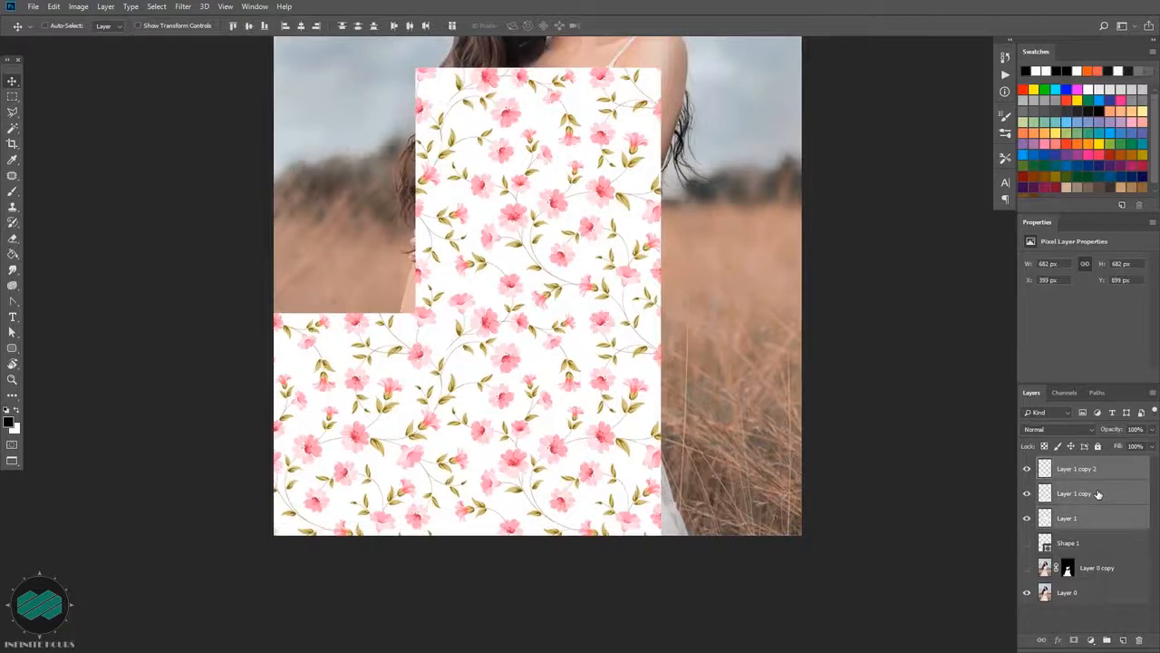
{"action": "key", "text": "ctrl+t"}
{"action": "left_click_drag", "start_coordinate": [591, 381], "coordinate": [615, 383]}
{"action": "key", "text": "Return"}
{"action": "scroll", "coordinate": [594, 339], "scroll_direction": "up", "scroll_amount": 5}
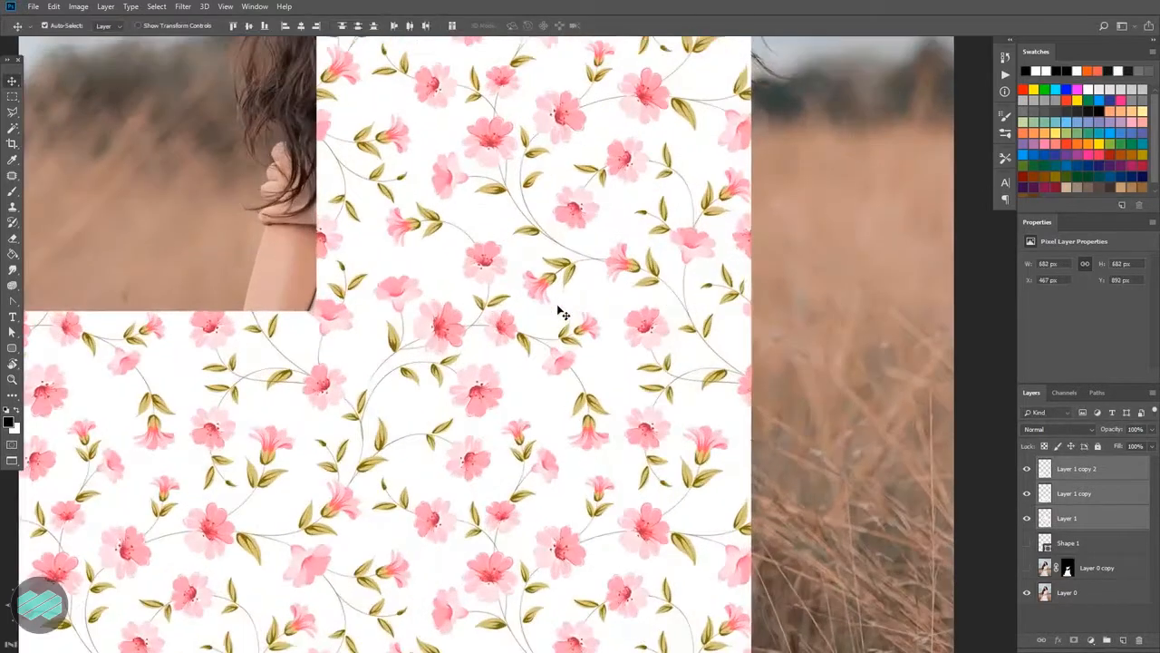
{"action": "scroll", "coordinate": [612, 325], "scroll_direction": "down", "scroll_amount": 3}
{"action": "left_click_drag", "start_coordinate": [603, 367], "coordinate": [643, 354]}
{"action": "scroll", "coordinate": [621, 363], "scroll_direction": "down", "scroll_amount": 1}
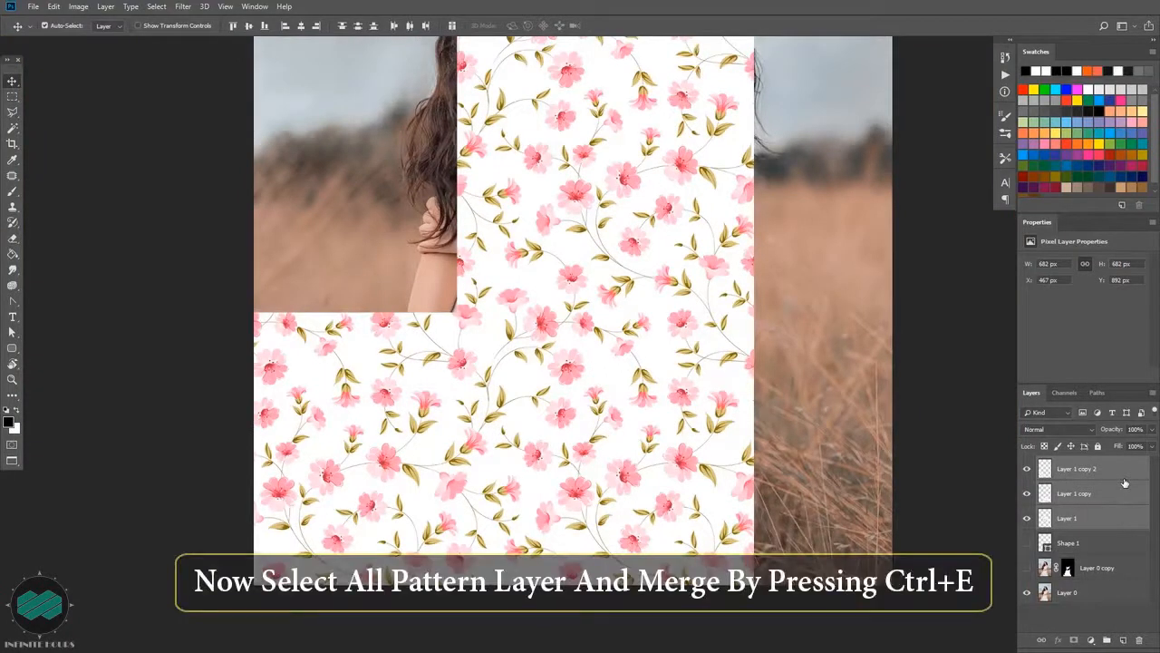
Merge the three selected pattern layers into one and delete the Shape 1 layer
{"action": "key", "text": "ctrl+e"}
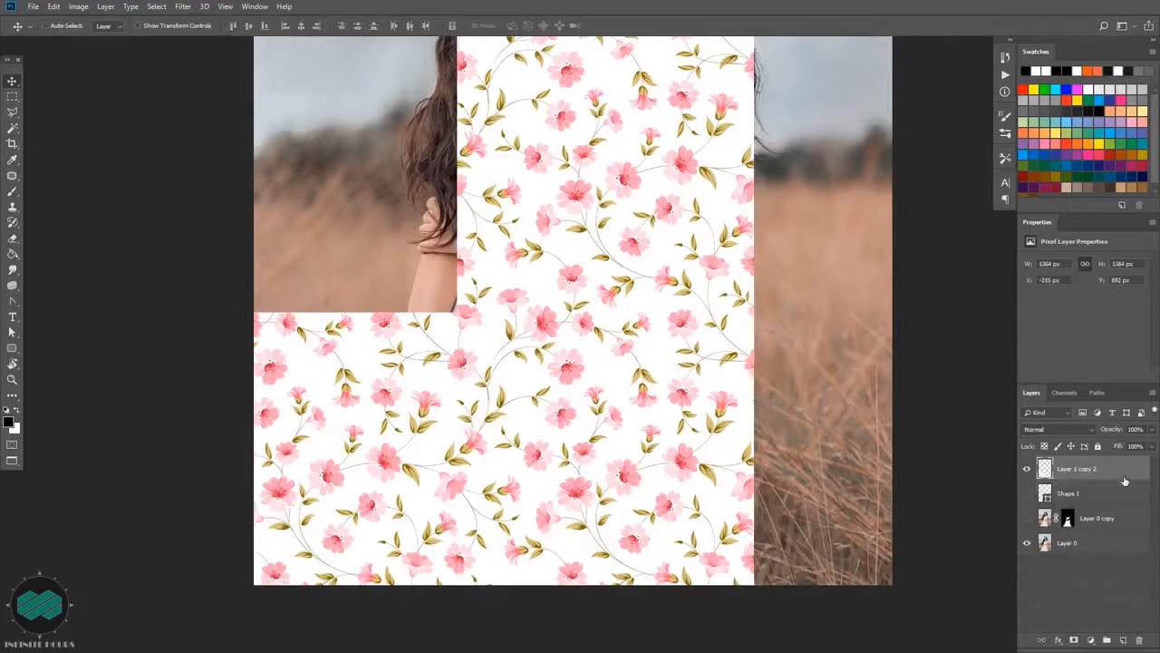
{"action": "left_click", "coordinate": [1120, 494]}
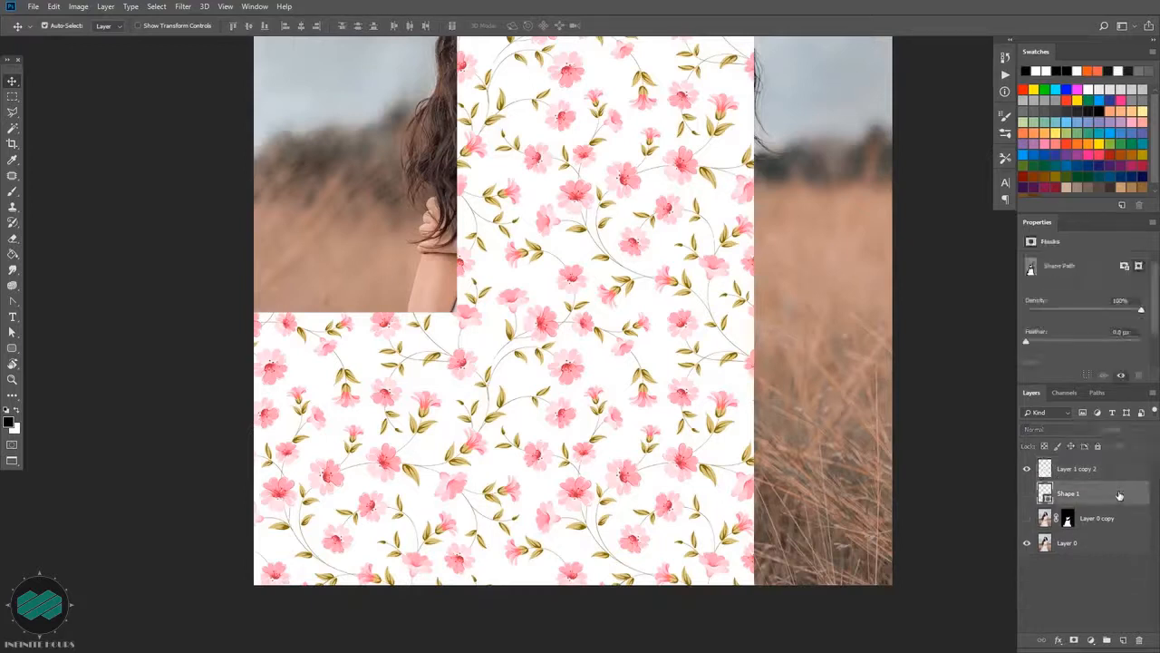
{"action": "left_click", "coordinate": [1137, 640]}
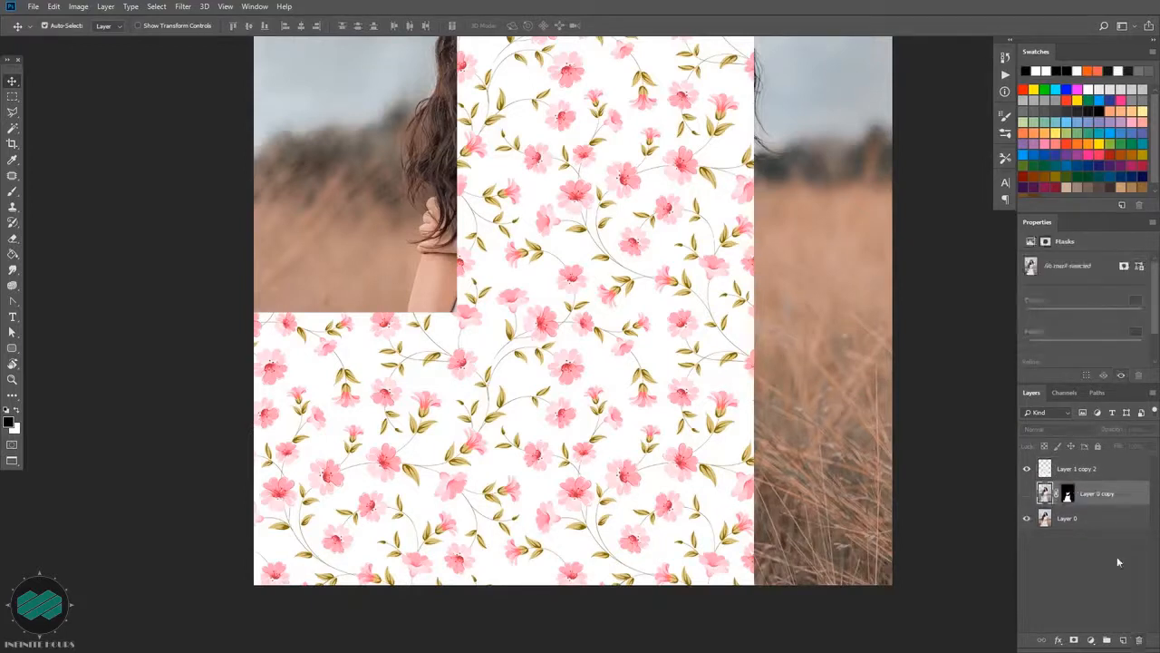
Clip the merged pattern layer to the masked Layer 0 copy and turn on that copy's visibility
{"action": "left_click", "coordinate": [1124, 493]}
{"action": "left_click", "coordinate": [1125, 471]}
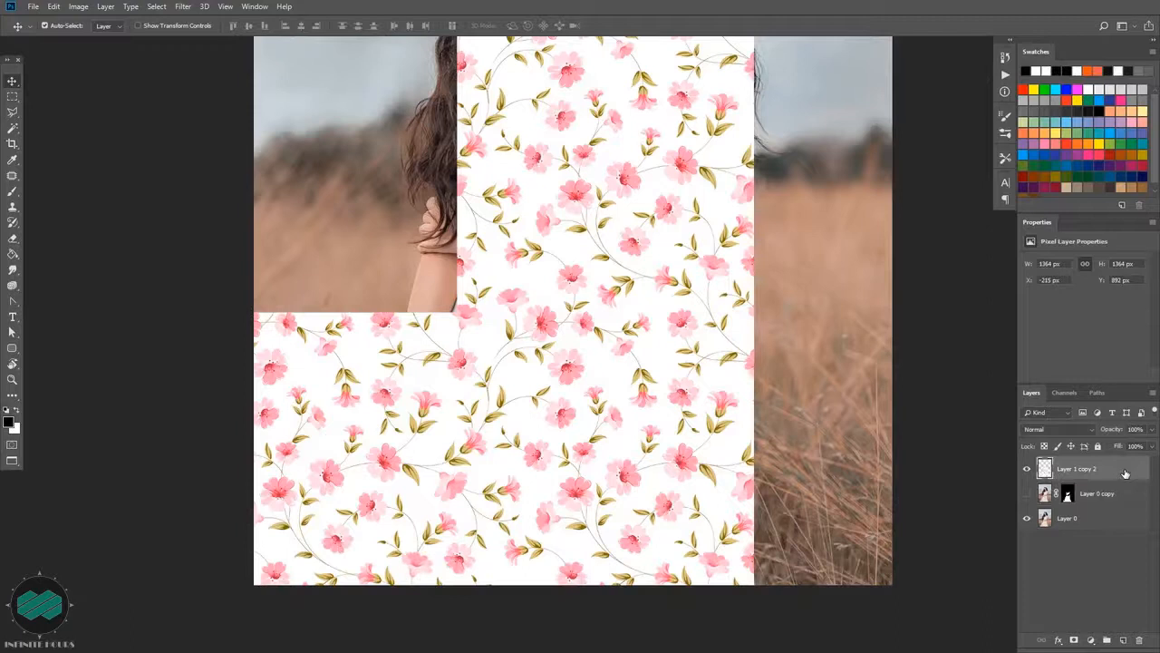
{"action": "right_click", "coordinate": [1125, 472]}
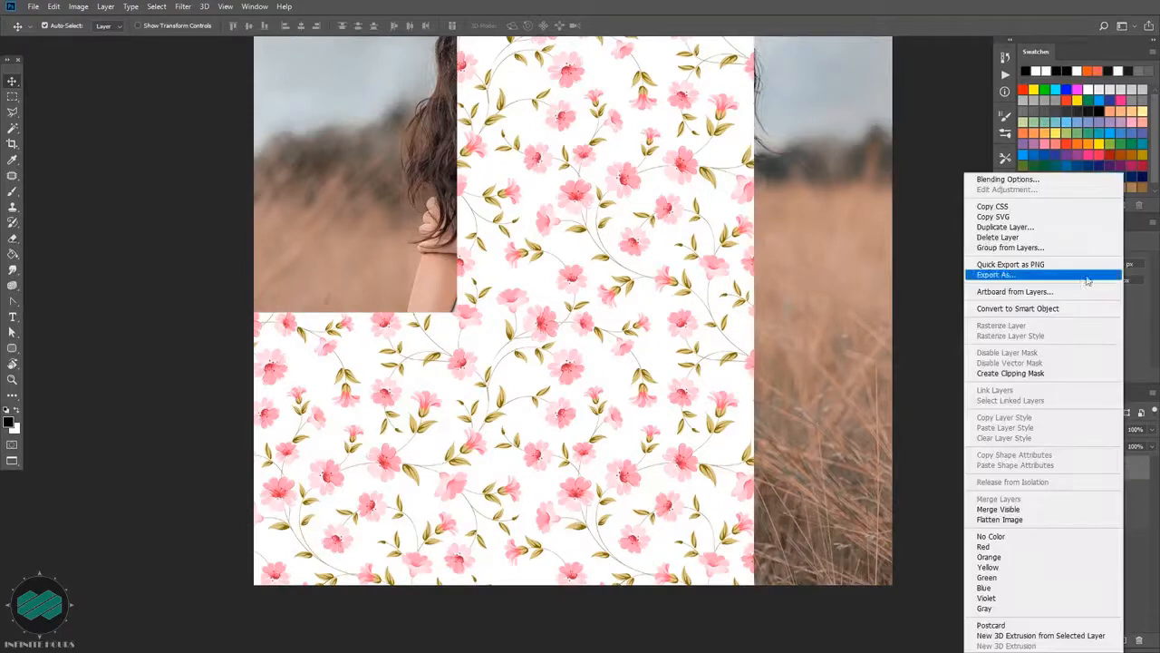
{"action": "left_click", "coordinate": [1080, 372]}
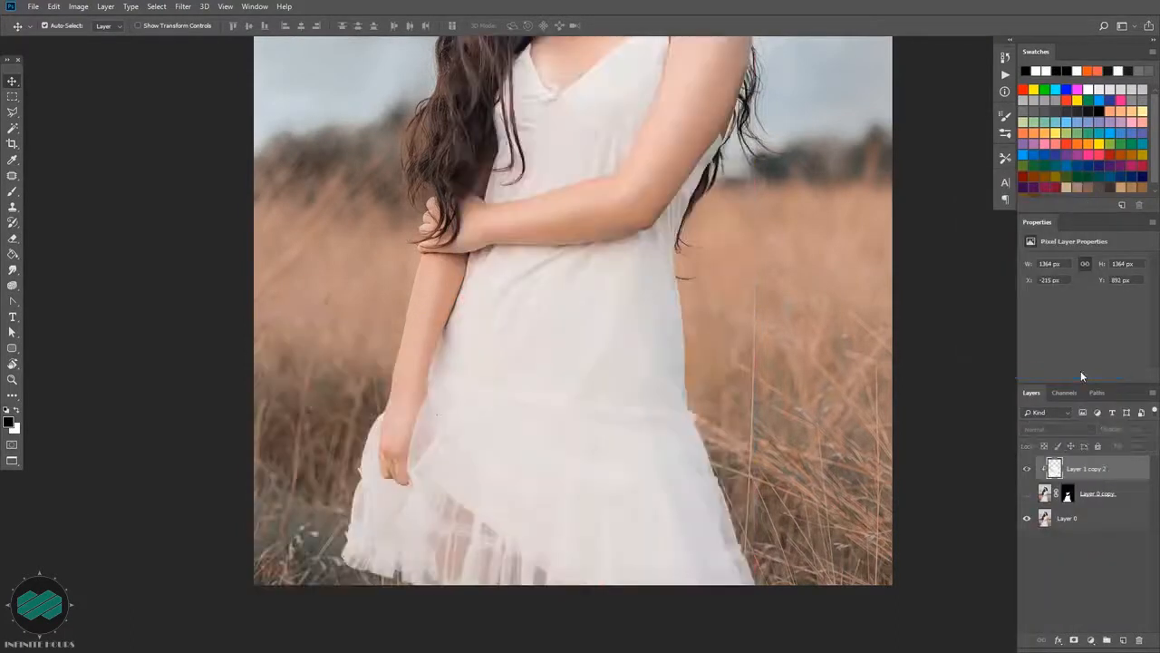
{"action": "left_click", "coordinate": [1027, 493]}
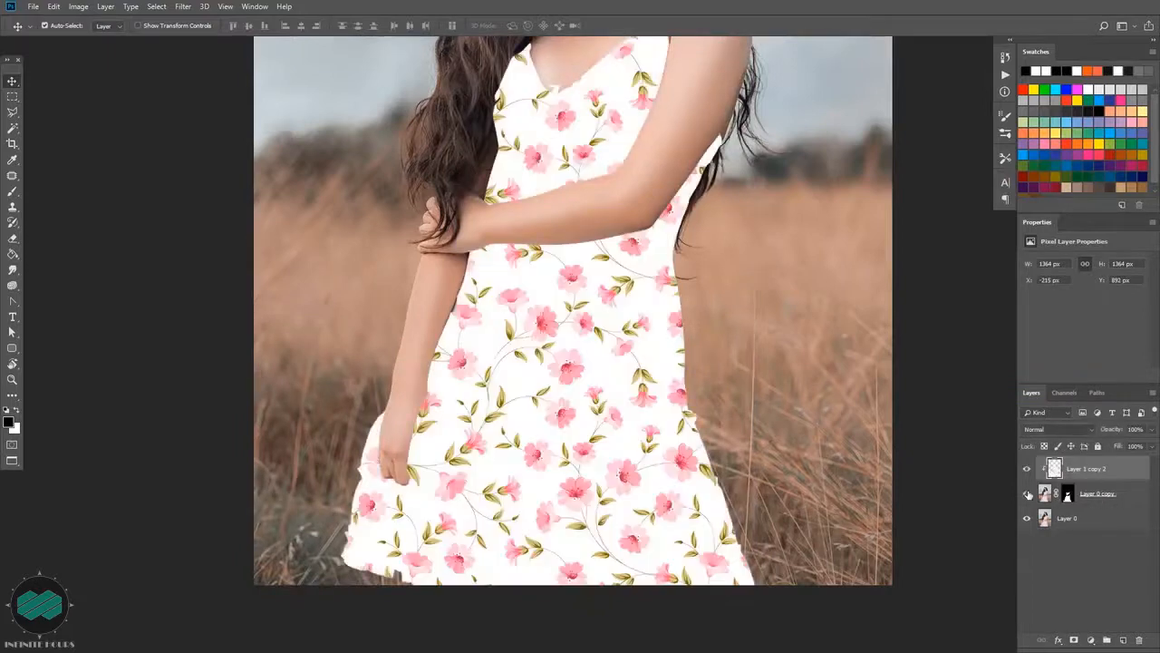
Set the blend mode of the clipped pattern layer to Multiply
{"action": "left_click_drag", "start_coordinate": [737, 374], "coordinate": [698, 432]}
{"action": "scroll", "coordinate": [683, 405], "scroll_direction": "down", "scroll_amount": 1}
{"action": "left_click_drag", "start_coordinate": [686, 386], "coordinate": [578, 382]}
{"action": "scroll", "coordinate": [616, 366], "scroll_direction": "down", "scroll_amount": 1}
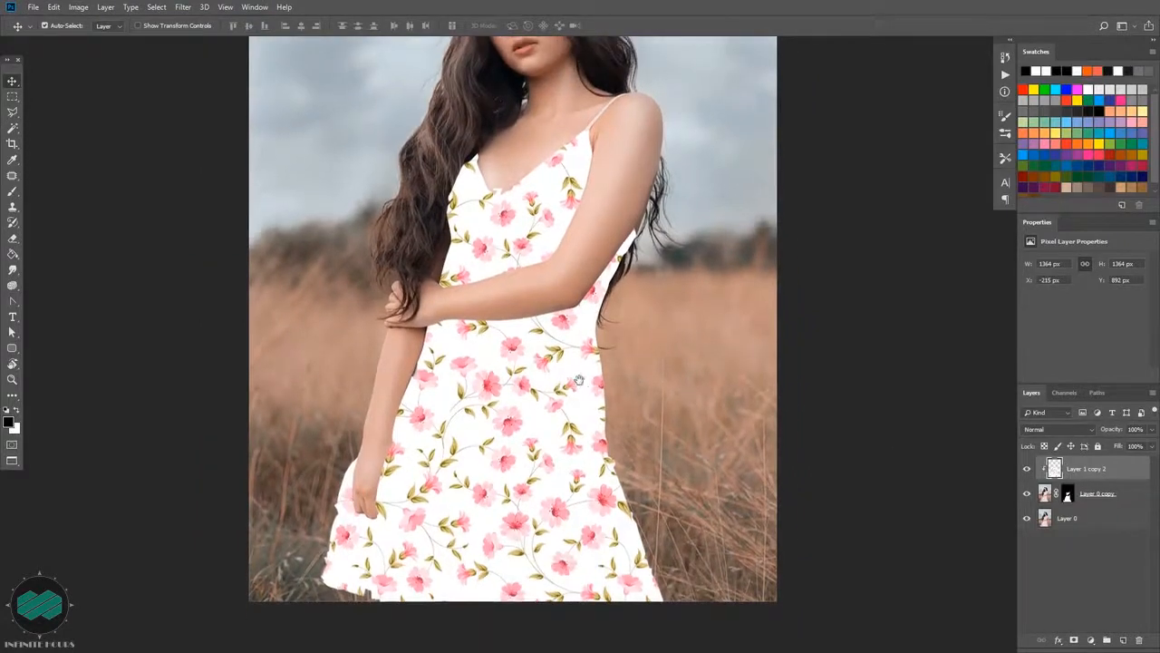
{"action": "left_click", "coordinate": [1088, 431]}
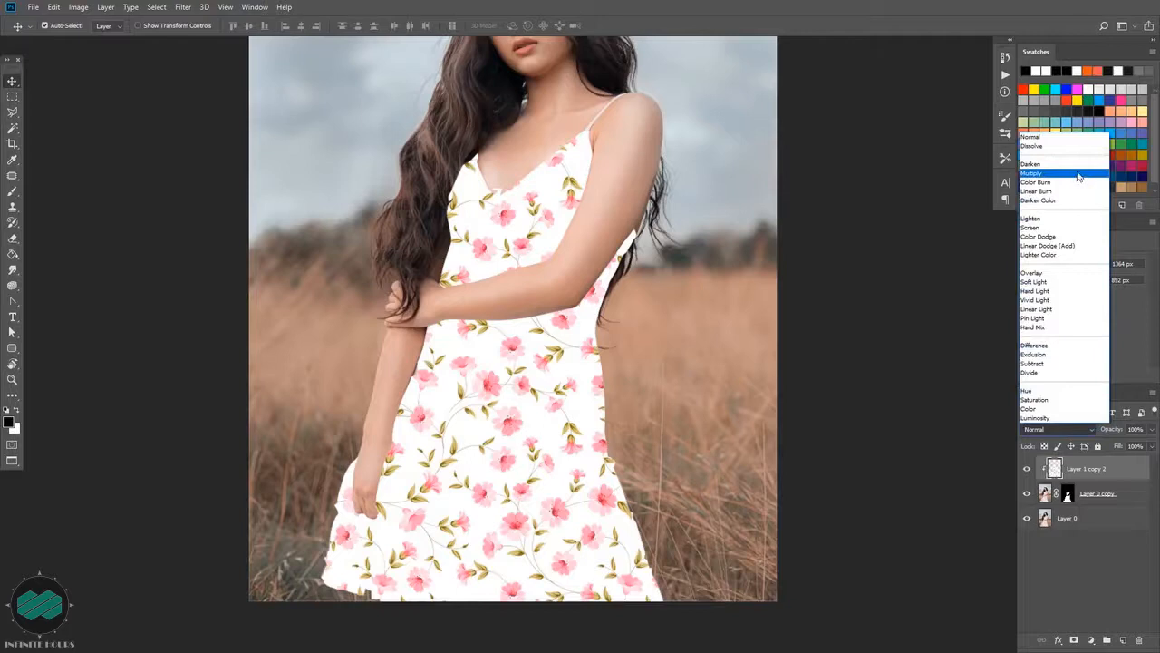
{"action": "left_click", "coordinate": [1078, 173]}
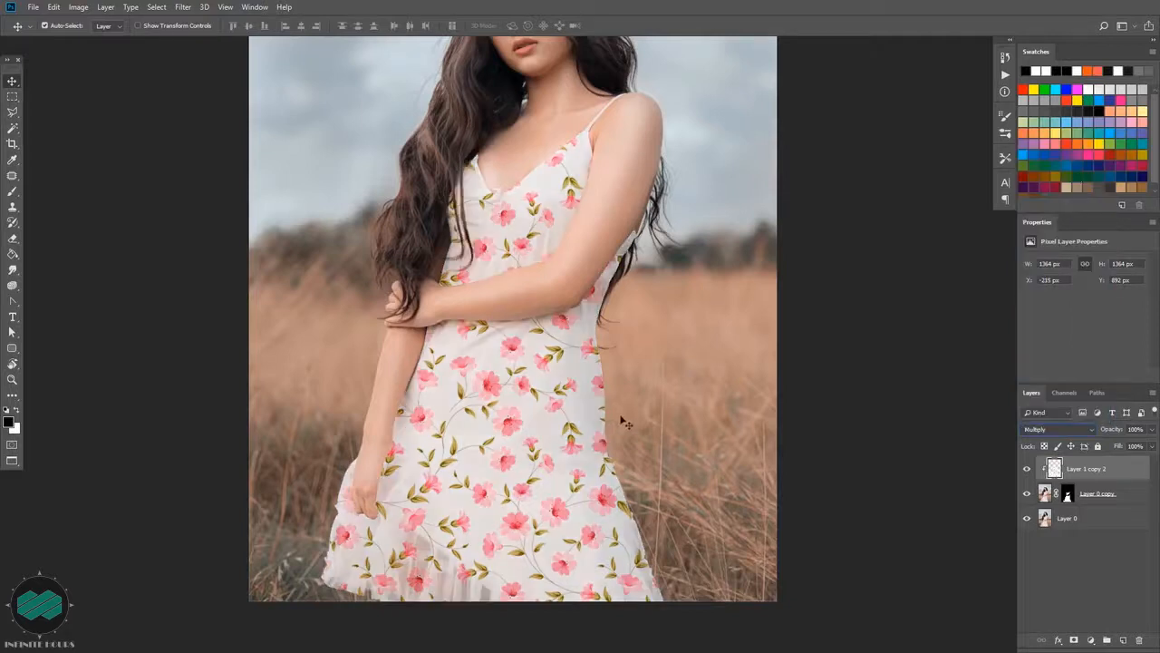
Examine up close how the floral pattern blends with the folds and edges of the dress
{"action": "left_click_drag", "start_coordinate": [647, 365], "coordinate": [642, 315]}
{"action": "scroll", "coordinate": [603, 379], "scroll_direction": "up", "scroll_amount": 3}
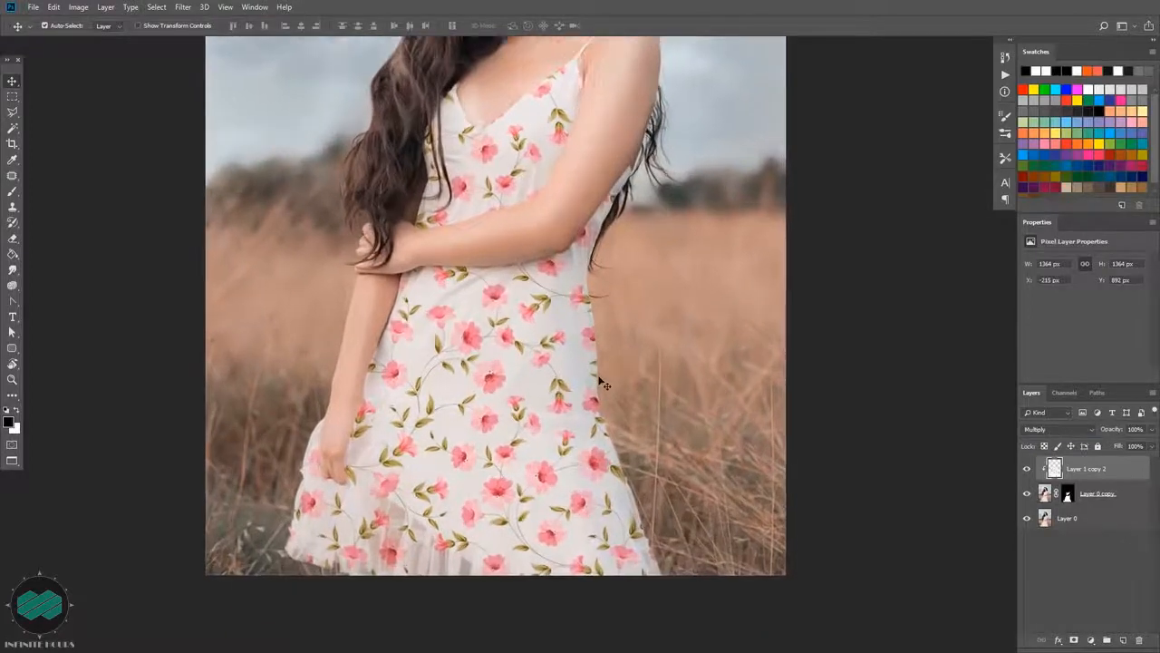
{"action": "left_click_drag", "start_coordinate": [622, 389], "coordinate": [637, 365]}
{"action": "scroll", "coordinate": [636, 365], "scroll_direction": "up", "scroll_amount": 3}
{"action": "scroll", "coordinate": [639, 389], "scroll_direction": "up", "scroll_amount": 2}
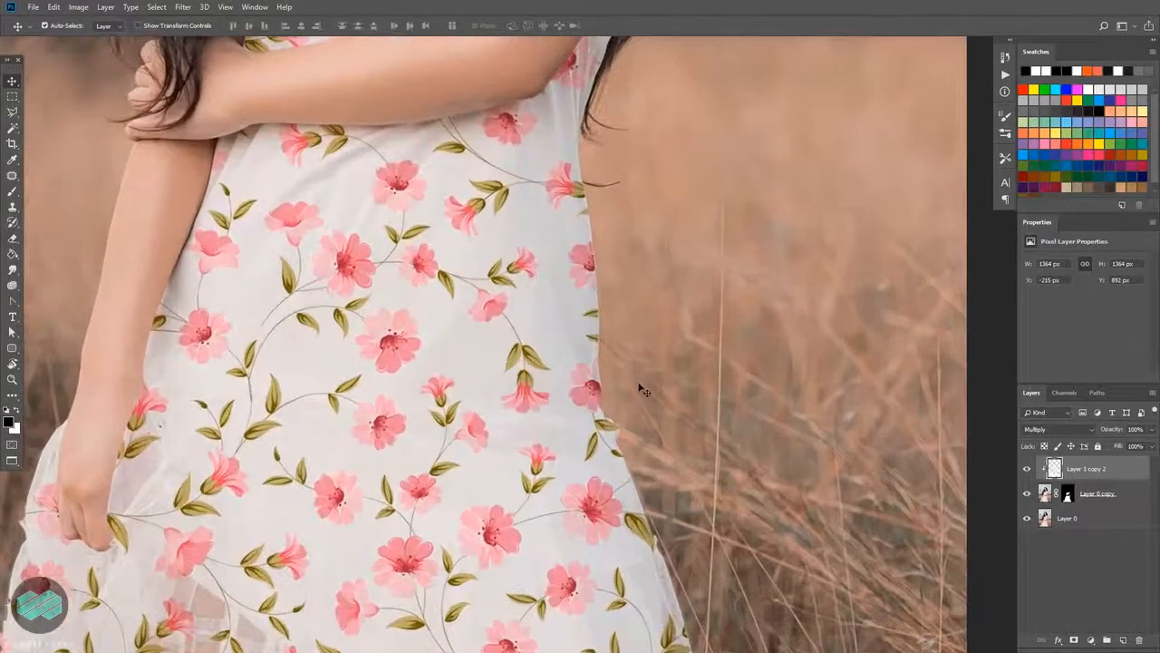
{"action": "scroll", "coordinate": [626, 397], "scroll_direction": "down", "scroll_amount": 4}
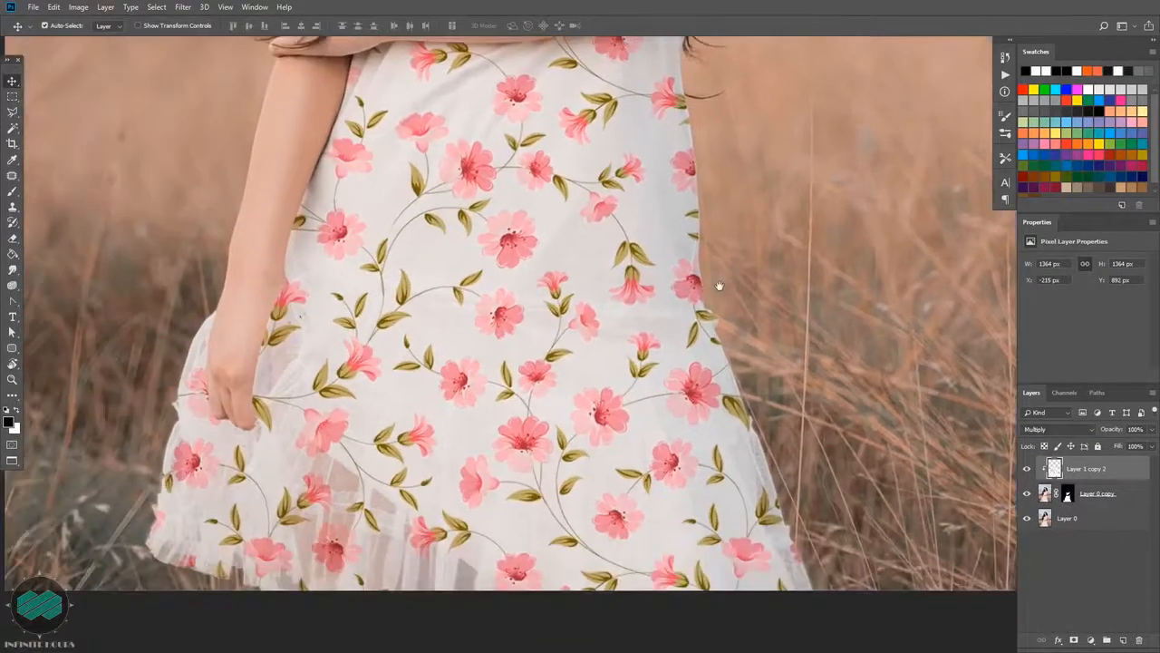
{"action": "scroll", "coordinate": [662, 424], "scroll_direction": "down", "scroll_amount": 5}
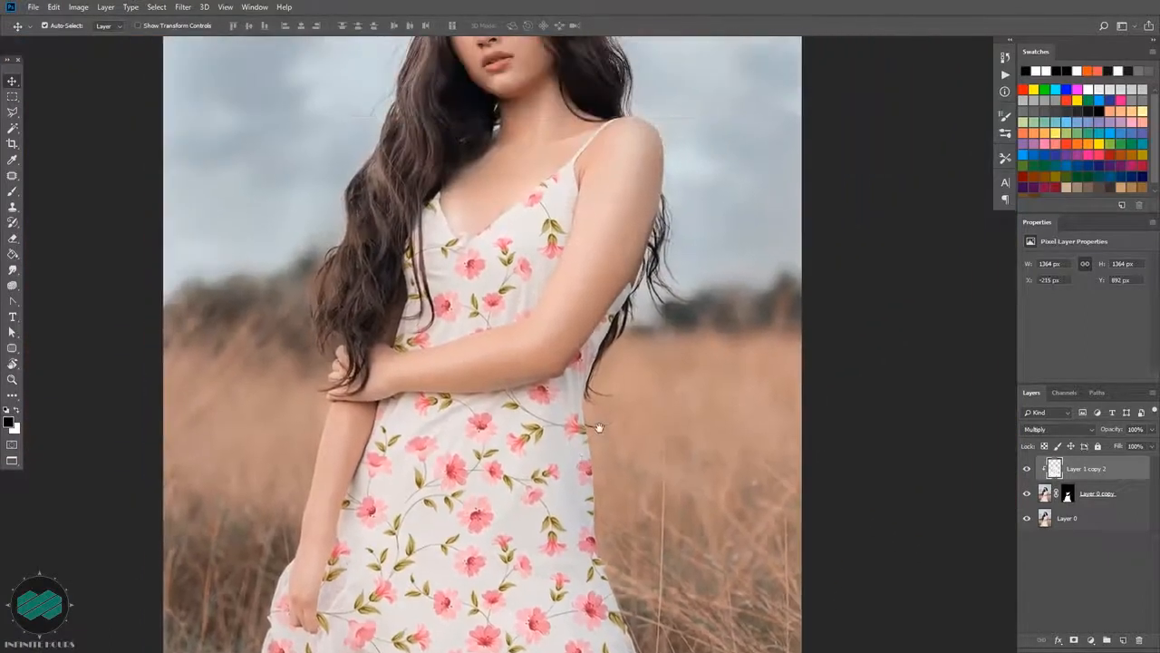
{"action": "scroll", "coordinate": [617, 366], "scroll_direction": "down", "scroll_amount": 4}
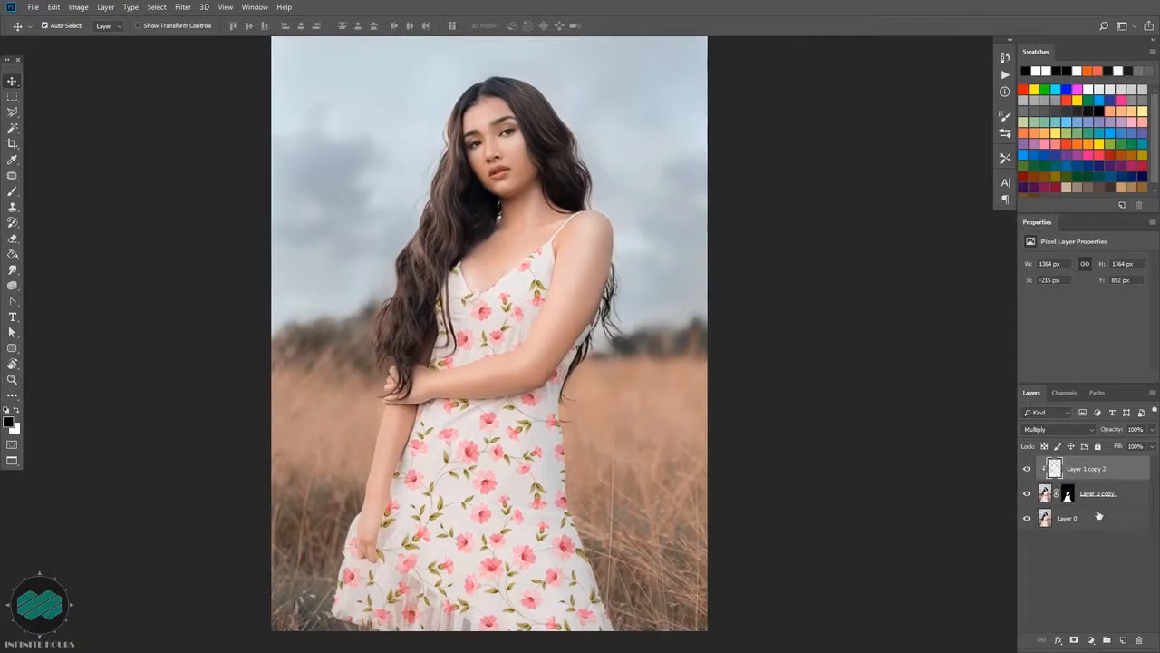
Add an Exposure adjustment layer above the pattern with exposure +0.10 and gamma correction 0.68
{"action": "left_click", "coordinate": [1090, 640]}
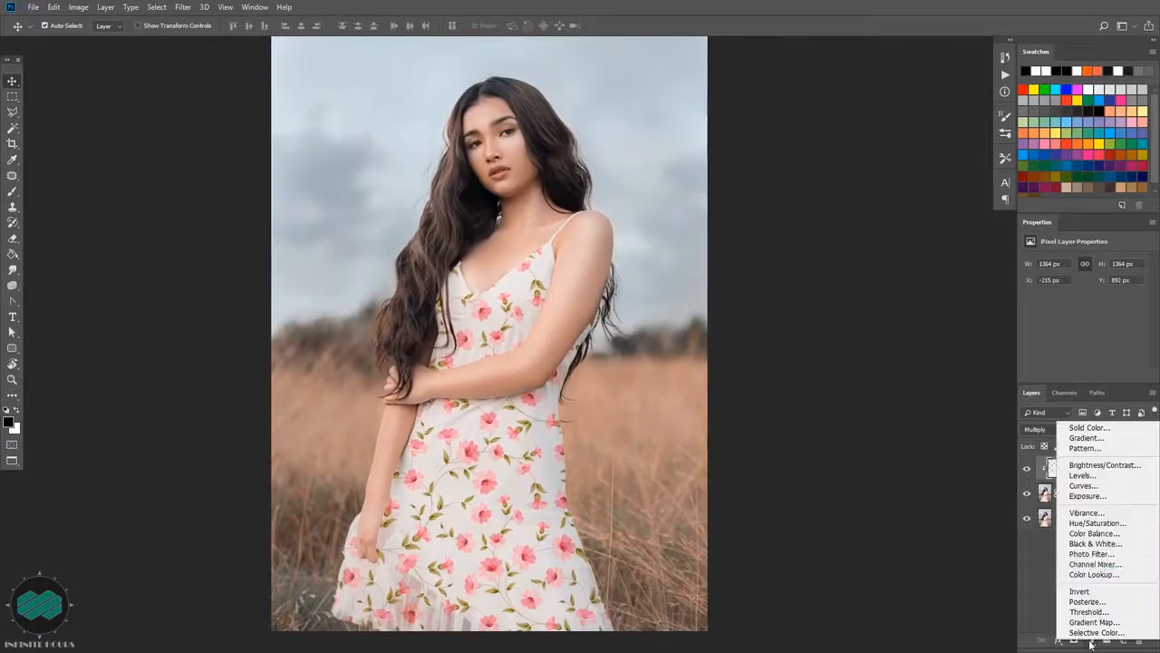
{"action": "left_click", "coordinate": [1126, 490]}
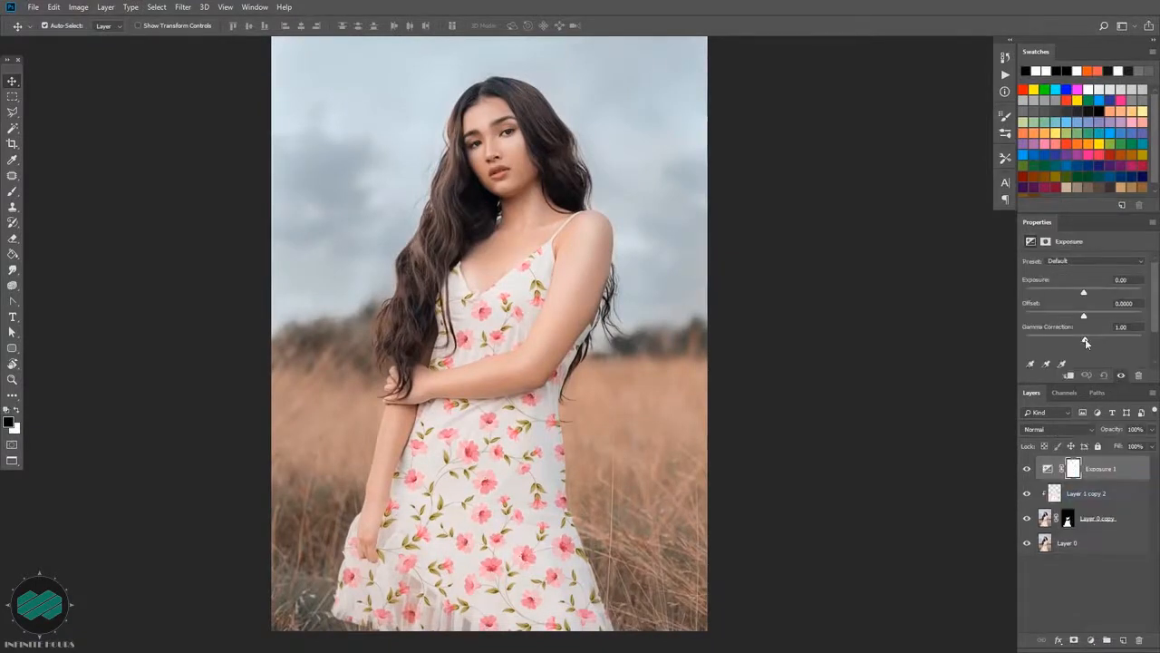
{"action": "left_click_drag", "start_coordinate": [1085, 340], "coordinate": [1092, 339]}
{"action": "left_click_drag", "start_coordinate": [1084, 294], "coordinate": [1085, 297]}
{"action": "left_click_drag", "start_coordinate": [1091, 340], "coordinate": [1099, 339]}
{"action": "left_click_drag", "start_coordinate": [1086, 295], "coordinate": [1079, 333]}
Add a Color Balance adjustment layer with midtones at cyan-red -2, magenta-green +17 and yellow-blue +61
{"action": "left_click", "coordinate": [1091, 640]}
{"action": "left_click", "coordinate": [1079, 524]}
{"action": "left_click_drag", "start_coordinate": [1067, 291], "coordinate": [1087, 335]}
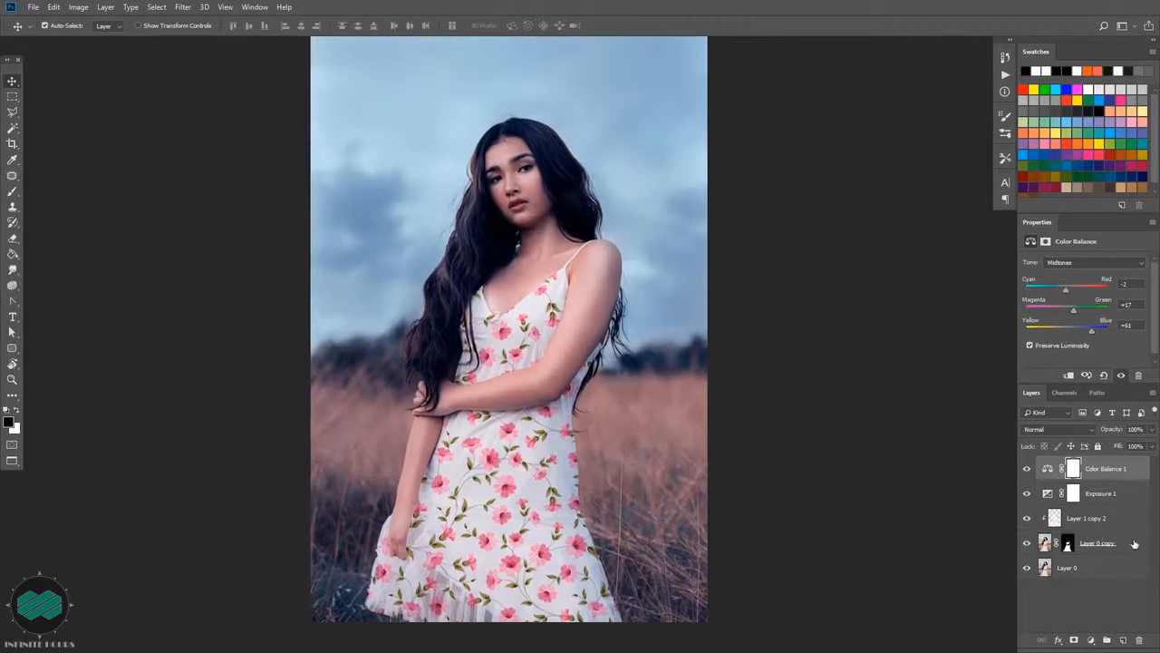
Try a Brightness/Contrast adjustment with brightness 4 and contrast 24 above Layer 0 copy, and delete it
{"action": "left_click", "coordinate": [1134, 543]}
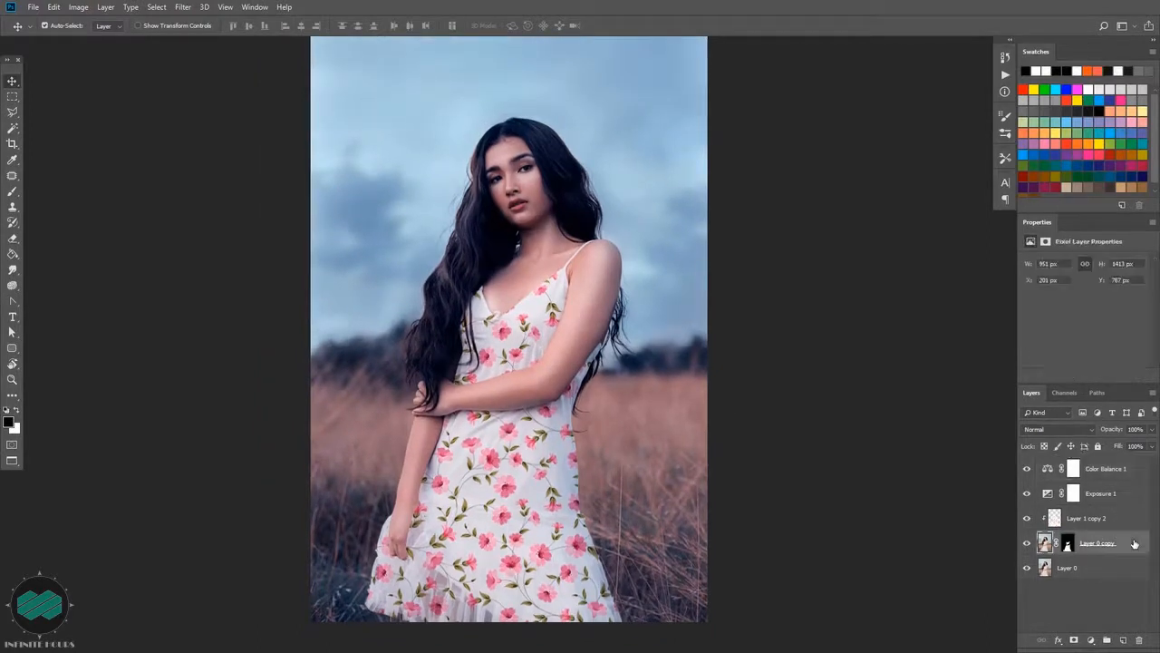
{"action": "left_click", "coordinate": [181, 7]}
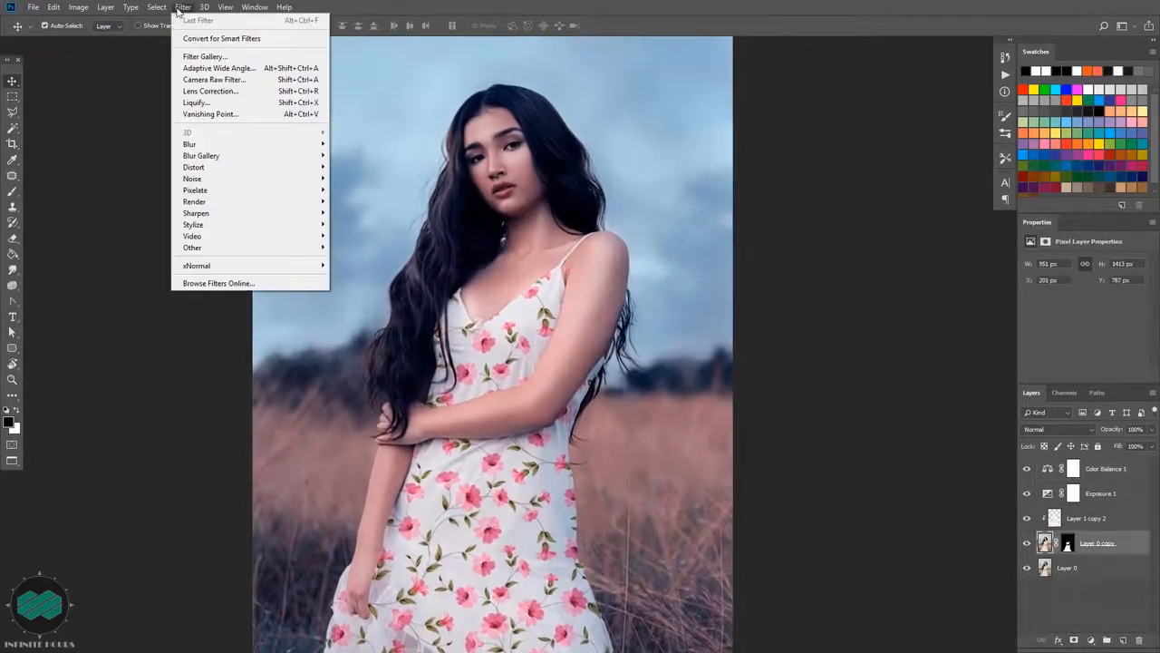
{"action": "left_click", "coordinate": [1091, 640]}
{"action": "left_click", "coordinate": [1013, 436]}
{"action": "left_click", "coordinate": [1091, 640]}
{"action": "left_click", "coordinate": [1108, 480]}
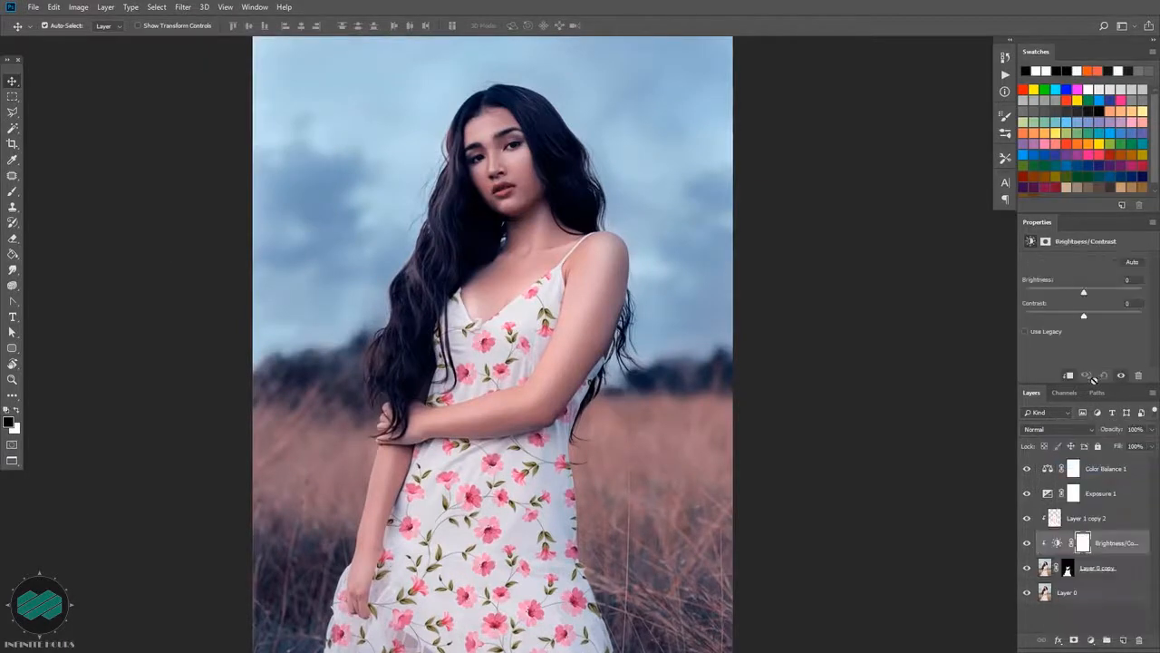
{"action": "mouse_move", "coordinate": [1089, 318]}
{"action": "left_mouse_down"}
{"action": "mouse_move", "coordinate": [1101, 321]}
{"action": "mouse_move", "coordinate": [1087, 296]}
{"action": "left_mouse_up"}
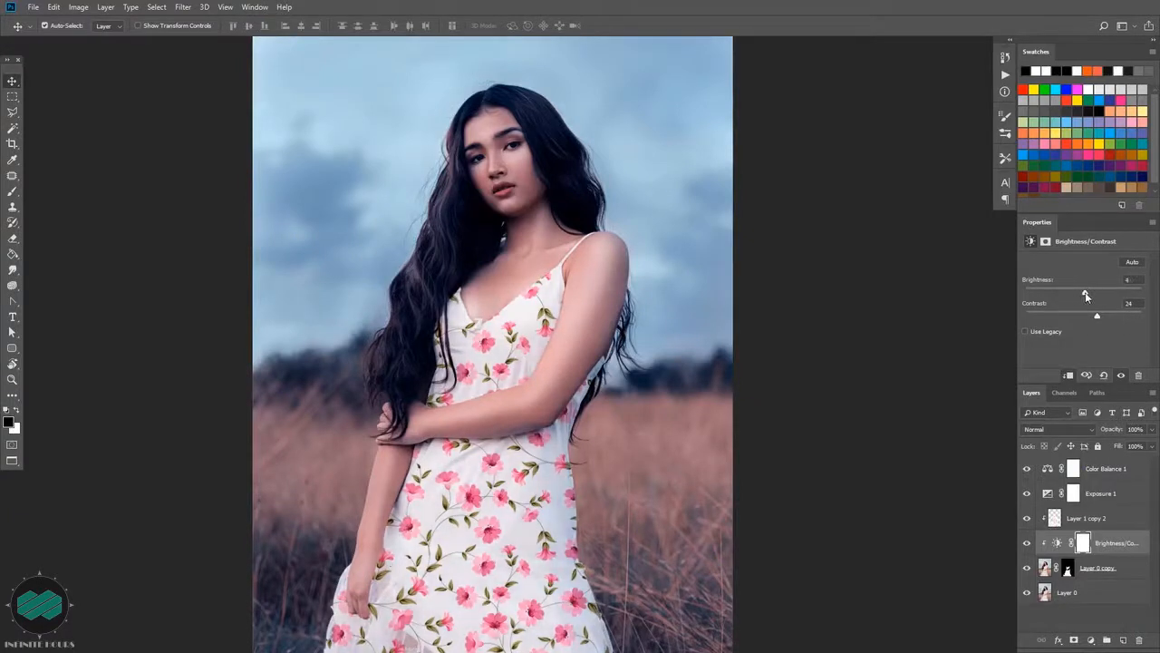
{"action": "left_click", "coordinate": [1138, 374]}
Review the whole image and compare it with and without the Color Balance adjustment
{"action": "left_click_drag", "start_coordinate": [818, 390], "coordinate": [811, 311]}
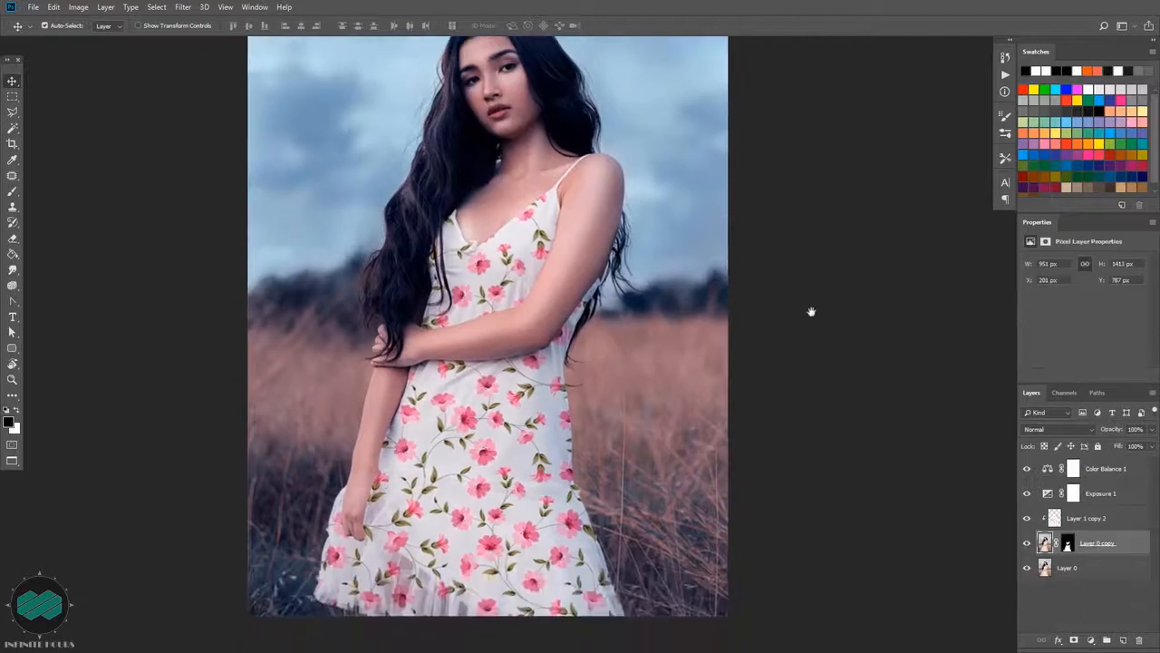
{"action": "scroll", "coordinate": [802, 378], "scroll_direction": "down", "scroll_amount": 1}
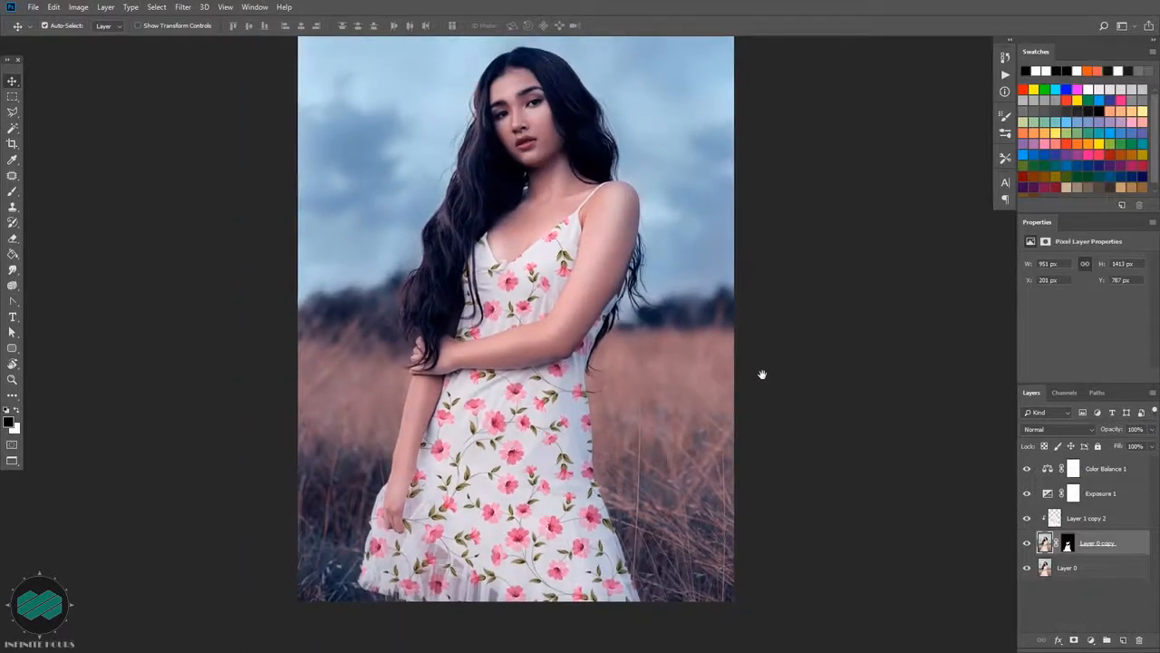
{"action": "scroll", "coordinate": [741, 361], "scroll_direction": "up", "scroll_amount": 1}
{"action": "scroll", "coordinate": [734, 361], "scroll_direction": "down", "scroll_amount": 1}
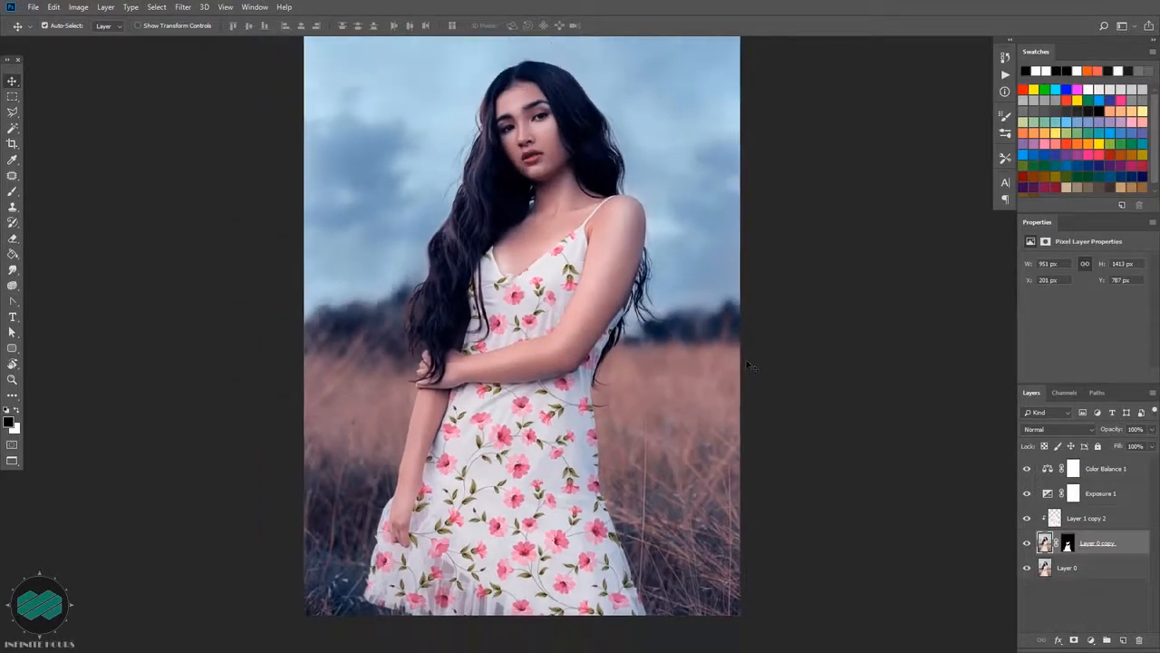
{"action": "scroll", "coordinate": [750, 365], "scroll_direction": "up", "scroll_amount": 1}
{"action": "left_click", "coordinate": [1027, 468]}
{"action": "left_click", "coordinate": [1026, 469]}
Set the Exposure 1 adjustment to exposure +0.17 and gamma correction 0.80
{"action": "left_click", "coordinate": [1136, 497]}
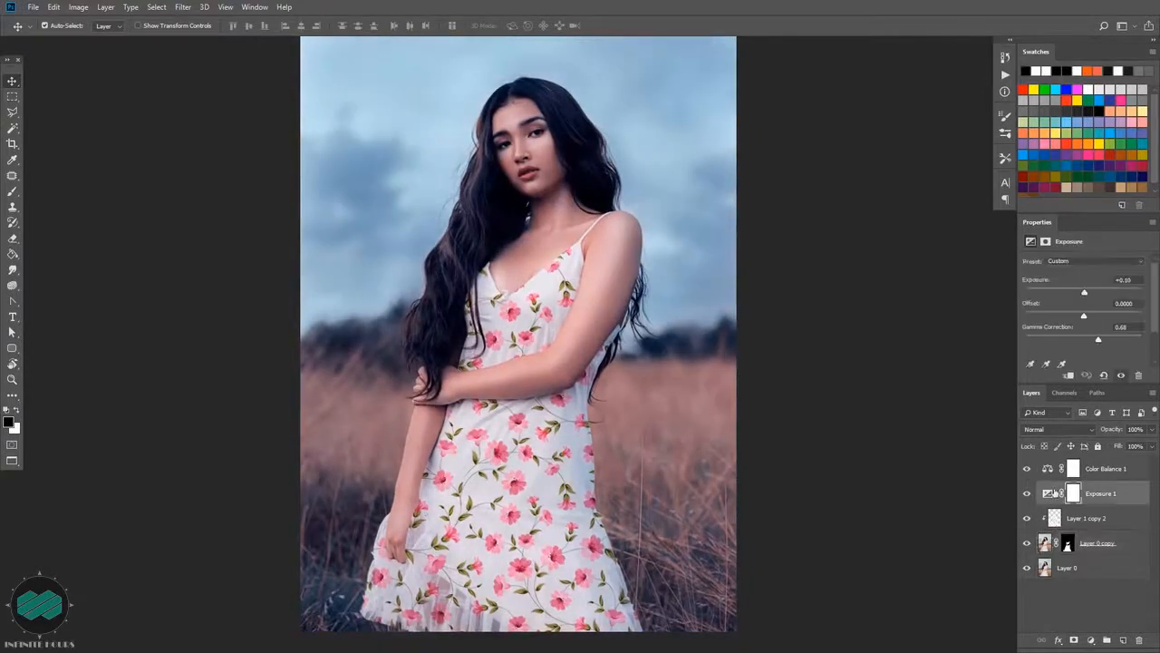
{"action": "left_click", "coordinate": [1093, 340]}
{"action": "left_click_drag", "start_coordinate": [1085, 296], "coordinate": [1085, 293]}
{"action": "left_click_drag", "start_coordinate": [797, 367], "coordinate": [755, 400]}
{"action": "scroll", "coordinate": [795, 371], "scroll_direction": "down", "scroll_amount": 1}
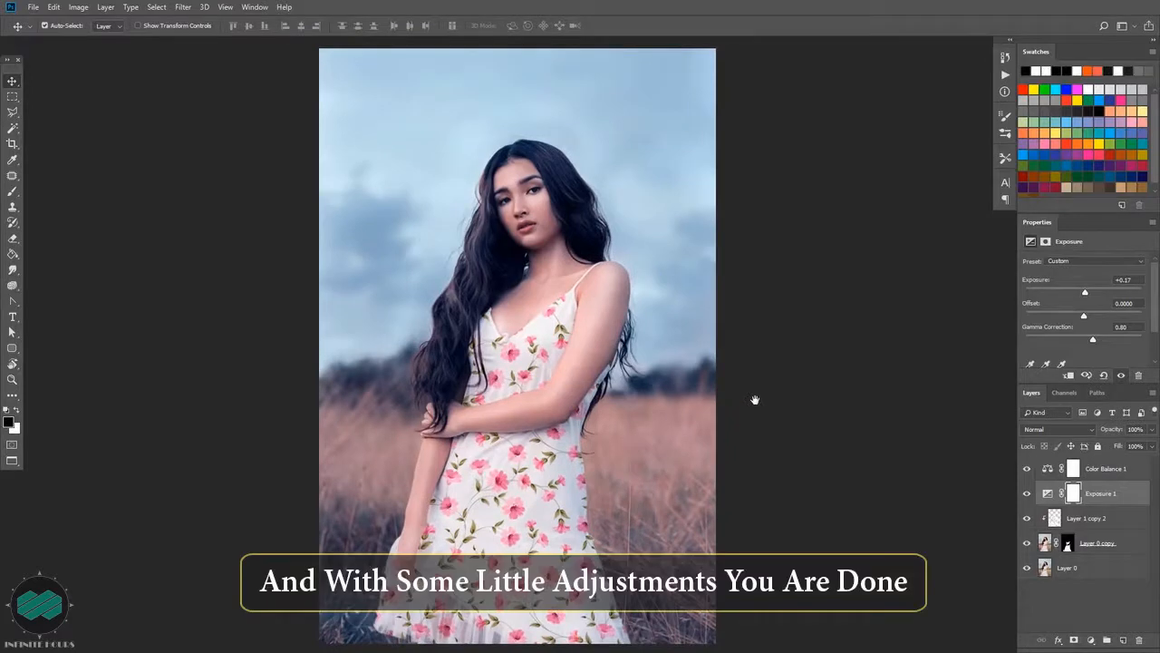